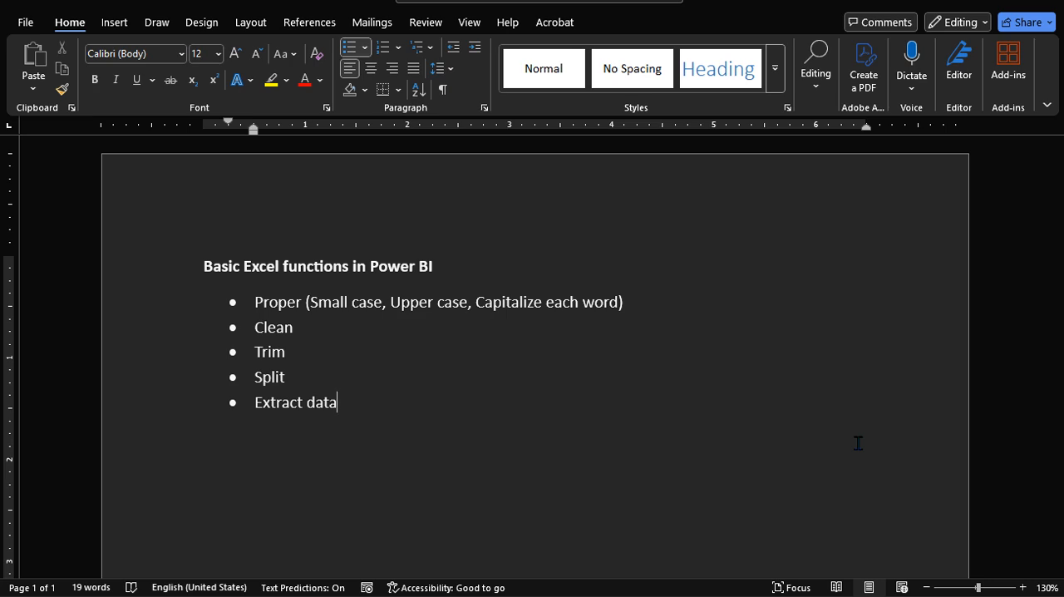
- Switch to Power BI Desktop and connect to the Text Functions Excel workbook as the report's data source
{"action": "key", "text": "alt+Tab"}
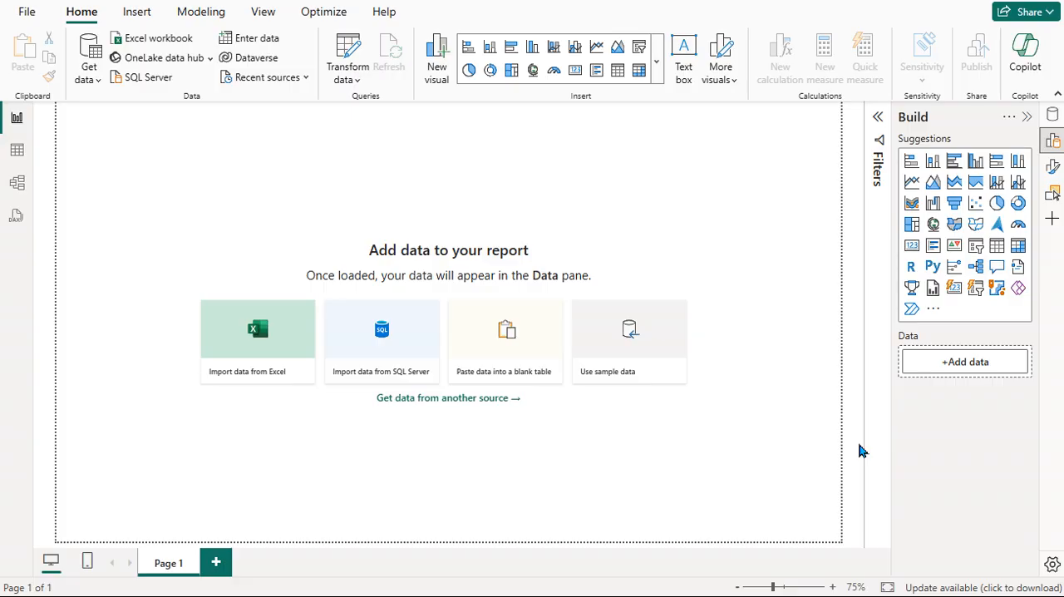
{"action": "left_click", "coordinate": [665, 460]}
{"action": "left_click", "coordinate": [260, 348]}
{"action": "left_click", "coordinate": [262, 349]}
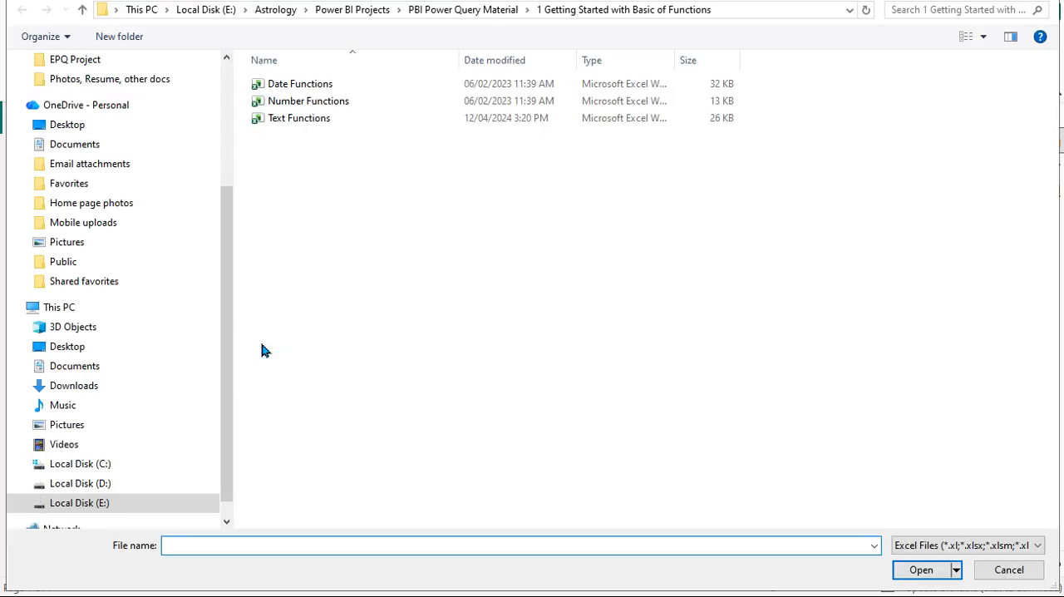
{"action": "left_click", "coordinate": [301, 126]}
{"action": "left_click", "coordinate": [912, 572]}
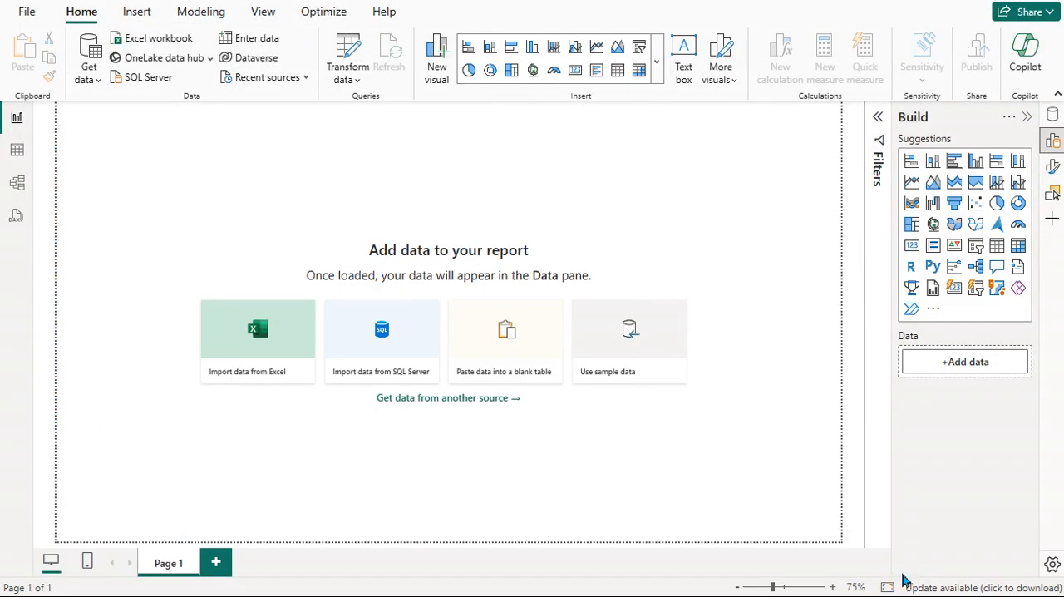
{"action": "left_click", "coordinate": [772, 496]}
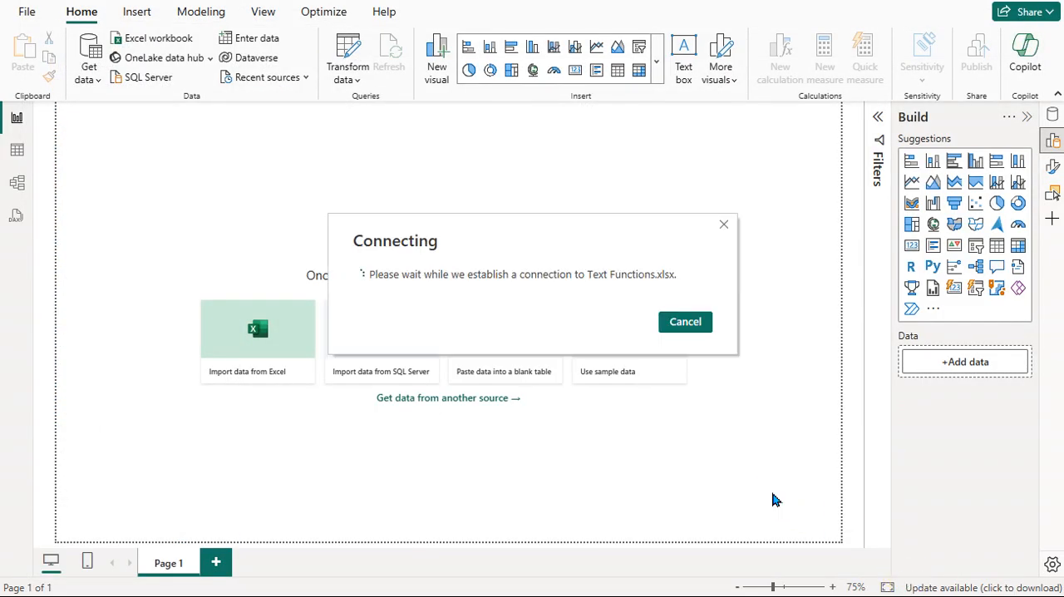
{"action": "left_click", "coordinate": [748, 488]}
{"action": "left_click", "coordinate": [752, 492]}
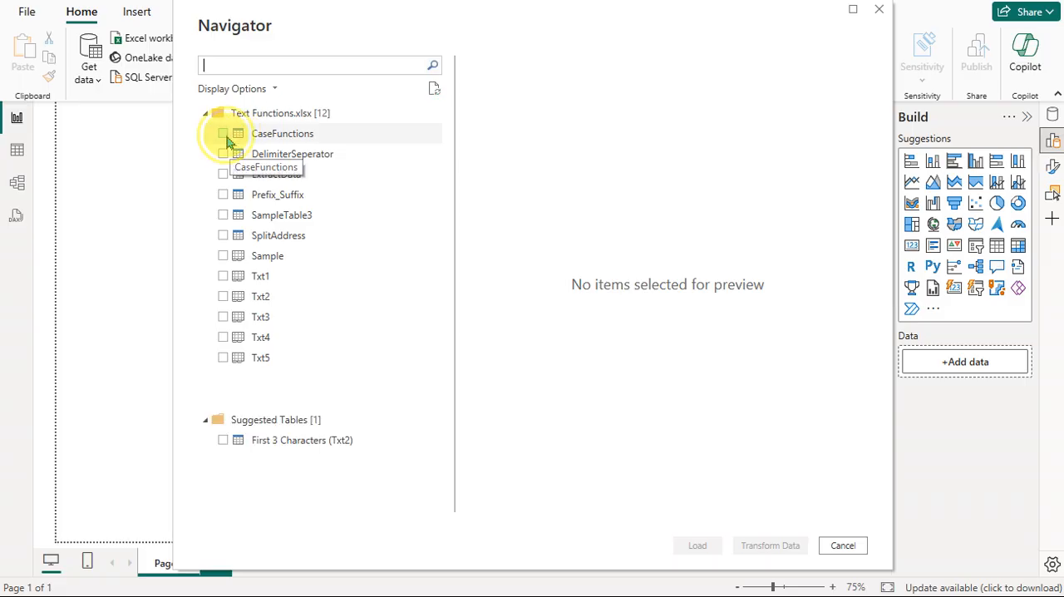
- Choose the CaseFunctions, DelimiterSeperator, ExtractData, Prefix_Suffix, SampleTable3 and SplitAddress tables and bring them into Power Query for transformation
{"action": "left_click", "coordinate": [224, 134]}
{"action": "left_click", "coordinate": [222, 154]}
{"action": "left_click", "coordinate": [222, 174]}
{"action": "left_click", "coordinate": [223, 195]}
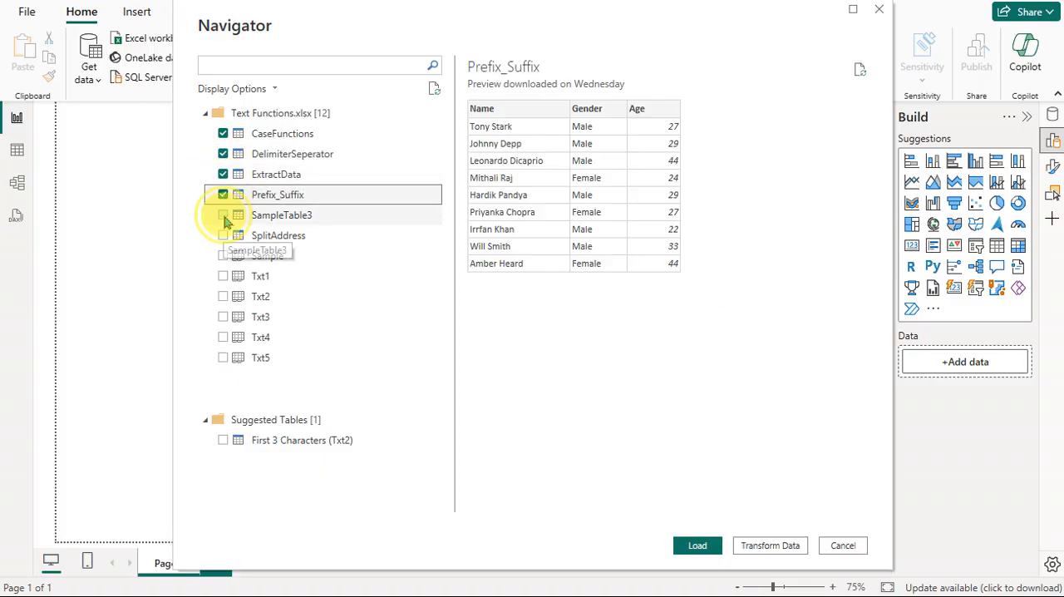
{"action": "left_click", "coordinate": [223, 215]}
{"action": "left_click", "coordinate": [222, 236]}
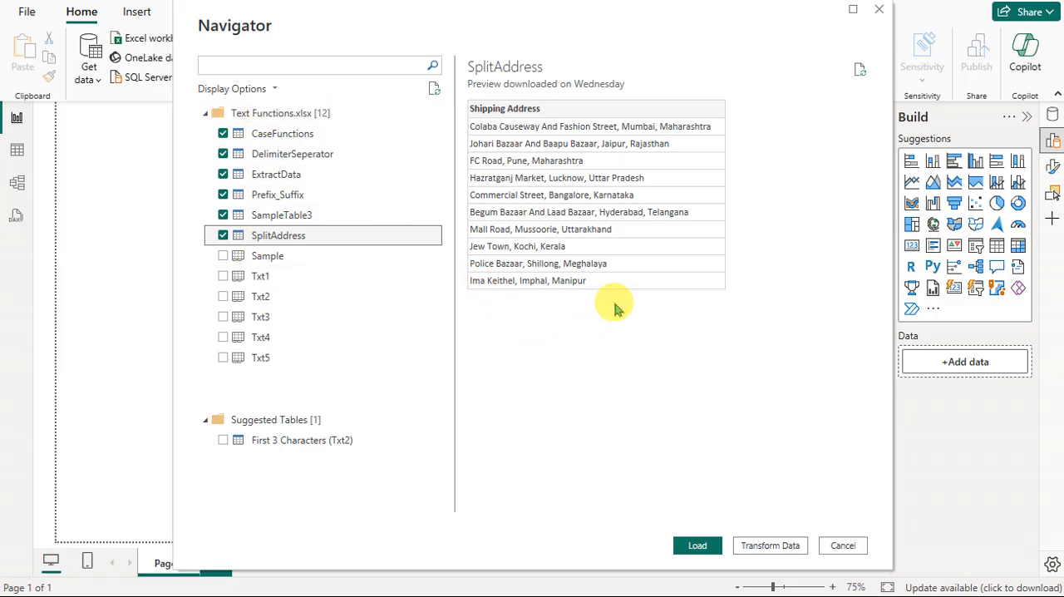
{"action": "left_click", "coordinate": [758, 553]}
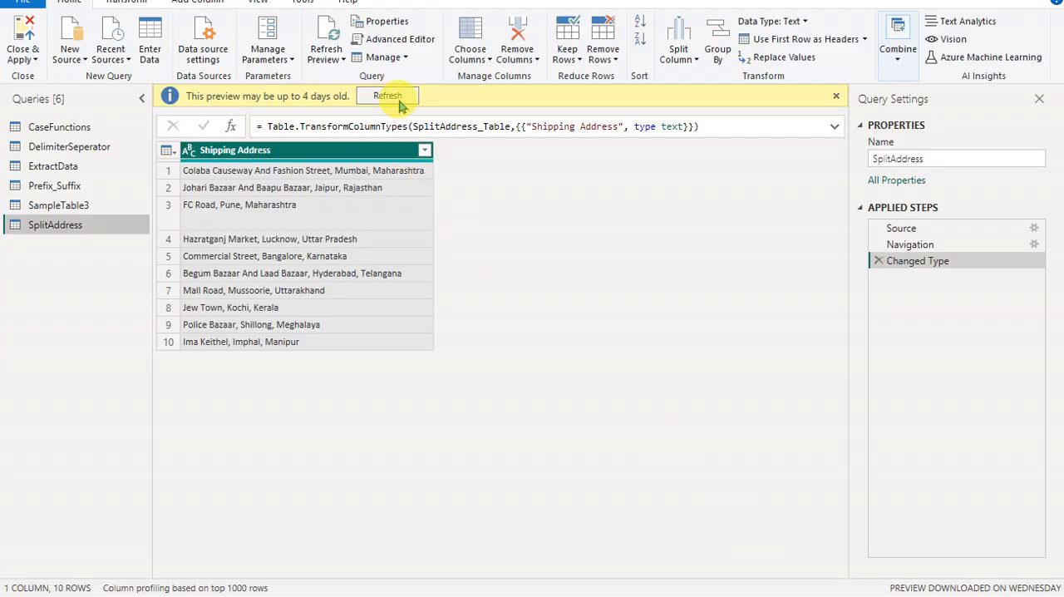
- Refresh the outdated data previews of all six queries, from SplitAddress up to CaseFunctions
{"action": "left_click", "coordinate": [387, 97]}
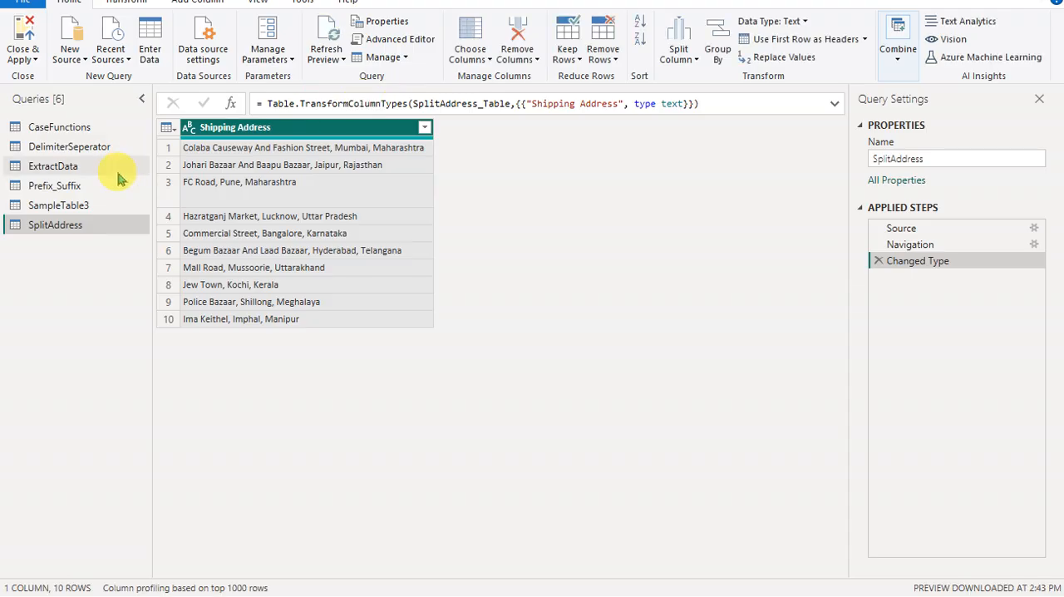
{"action": "left_click", "coordinate": [91, 205]}
{"action": "left_click", "coordinate": [386, 99]}
{"action": "left_click", "coordinate": [96, 186]}
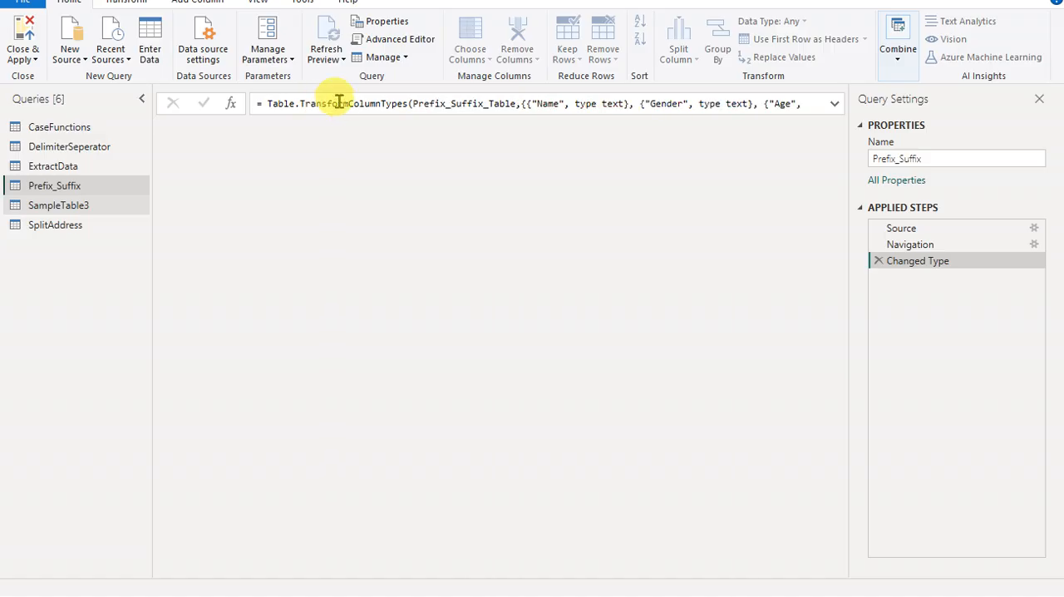
{"action": "left_click", "coordinate": [394, 97]}
{"action": "left_click", "coordinate": [95, 166]}
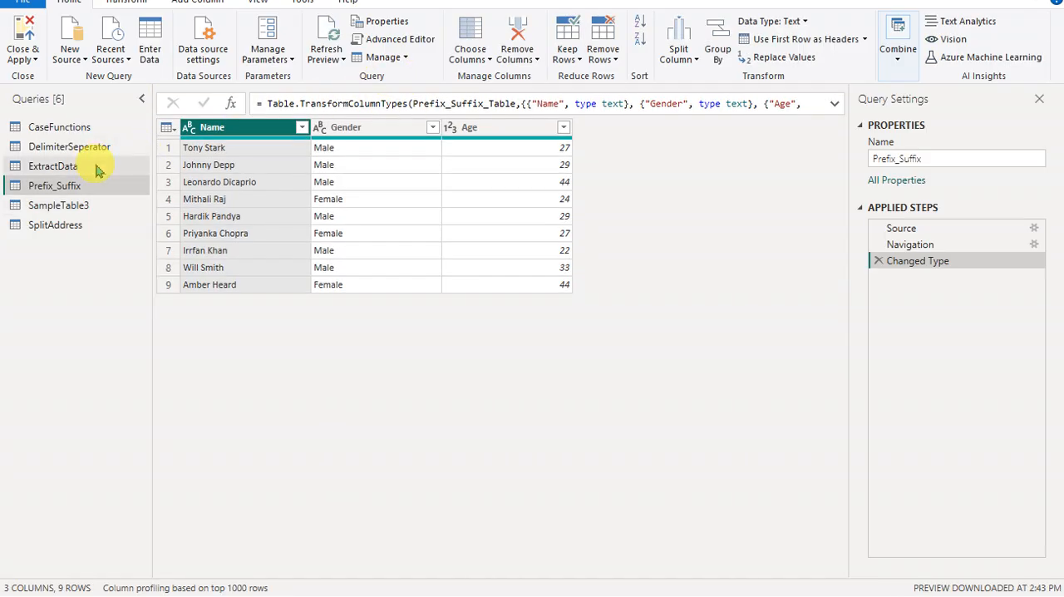
{"action": "left_click", "coordinate": [387, 96]}
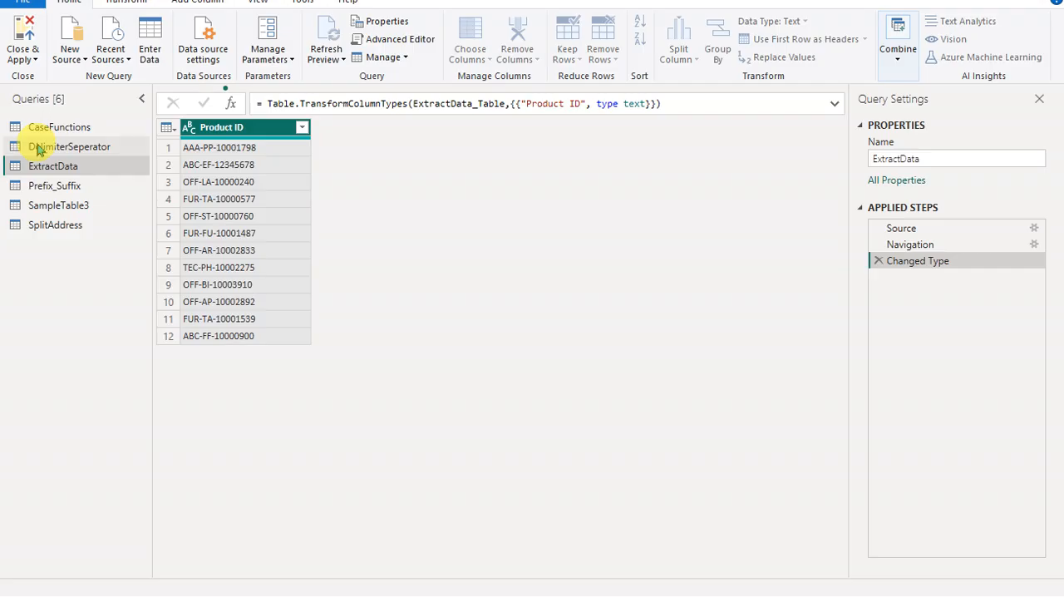
{"action": "left_click", "coordinate": [44, 147]}
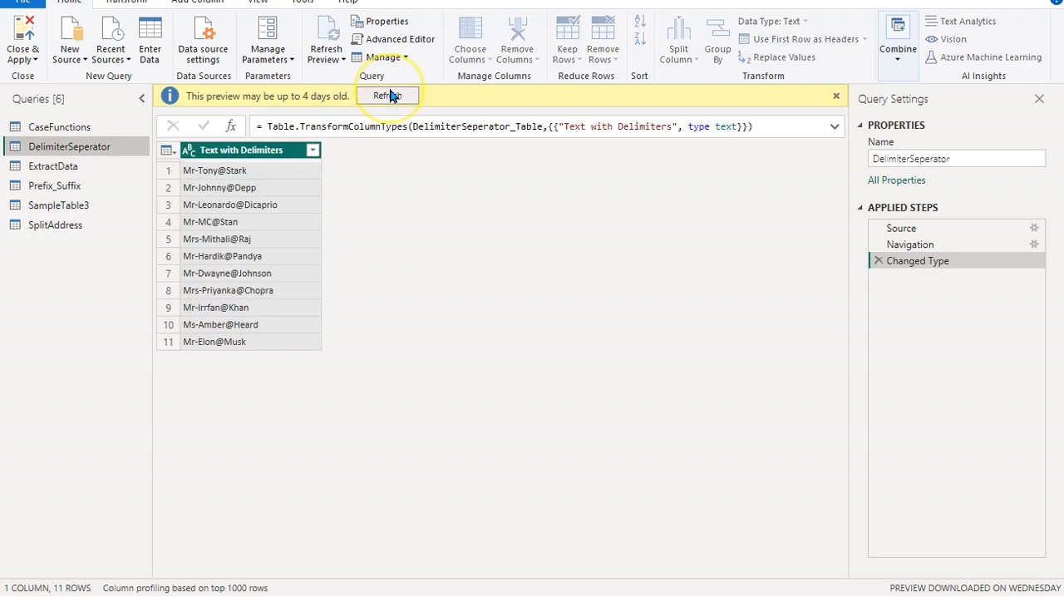
{"action": "left_click", "coordinate": [391, 162]}
{"action": "left_click", "coordinate": [82, 127]}
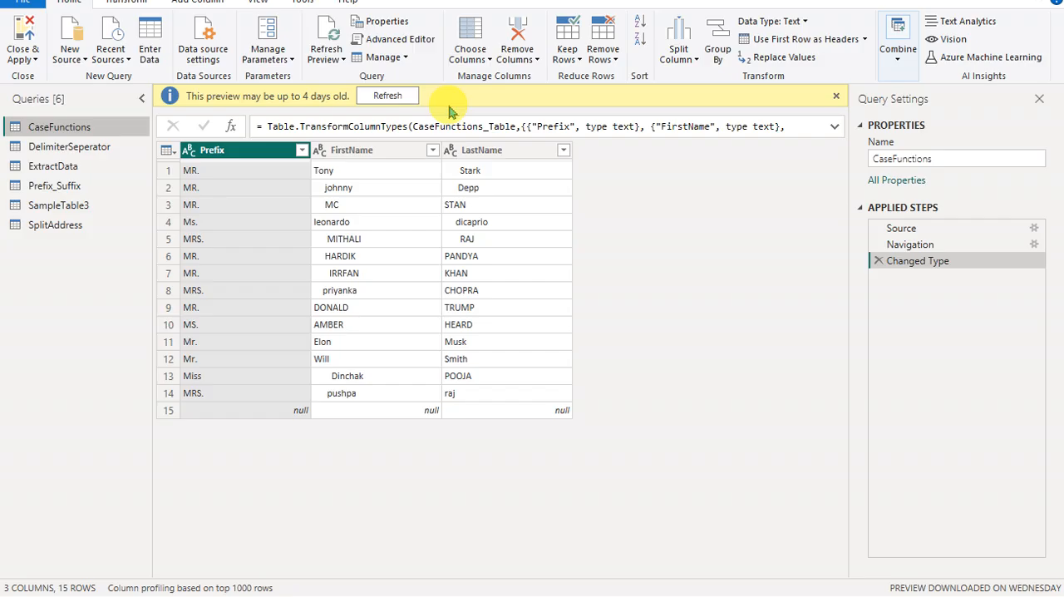
{"action": "left_click", "coordinate": [399, 97]}
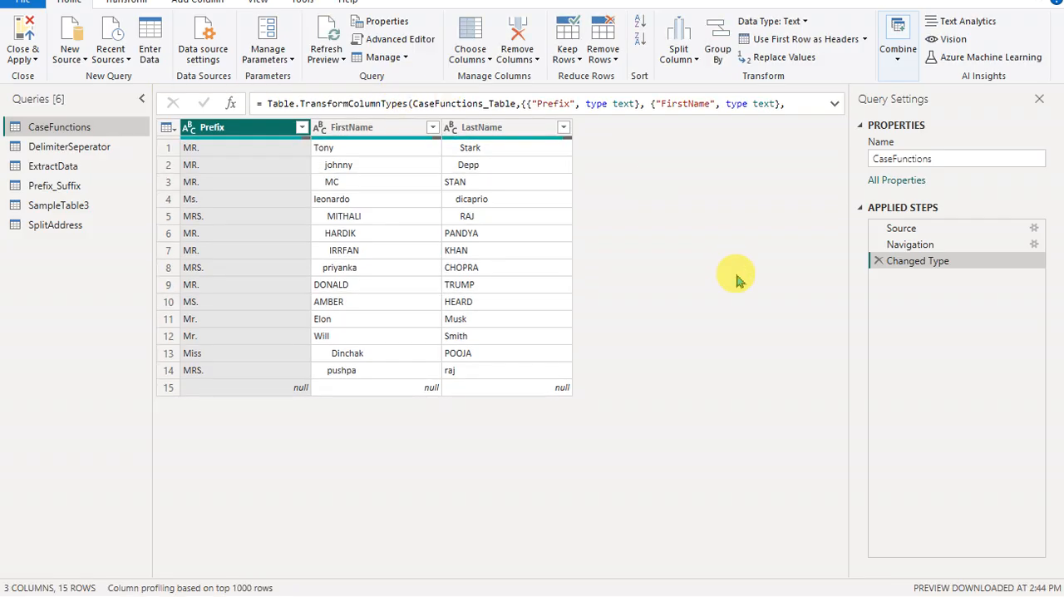
- Switch to the Word document and review the Proper entry in the list of basic Excel functions
{"action": "key", "text": "alt+Tab"}
{"action": "key", "text": "alt+Tab"}
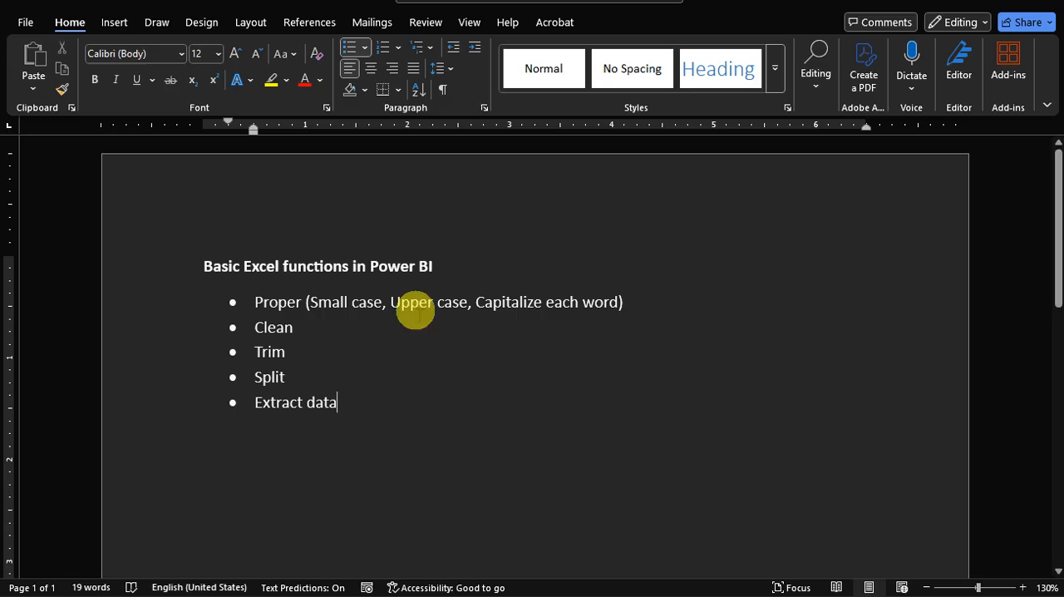
{"action": "left_click_drag", "start_coordinate": [255, 301], "coordinate": [618, 305]}
{"action": "left_click", "coordinate": [623, 302]}
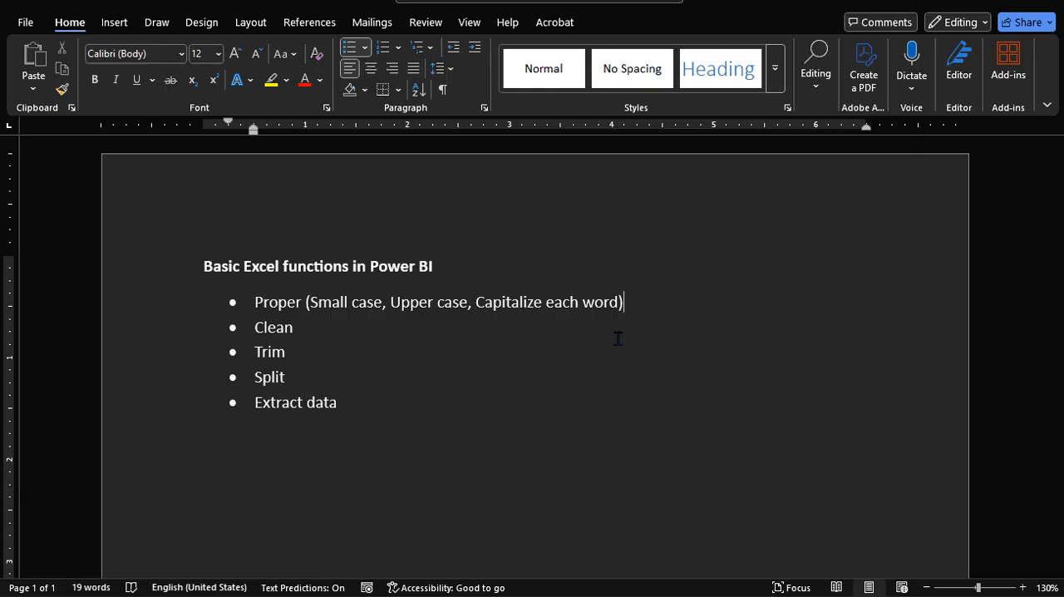
{"action": "left_click", "coordinate": [616, 340]}
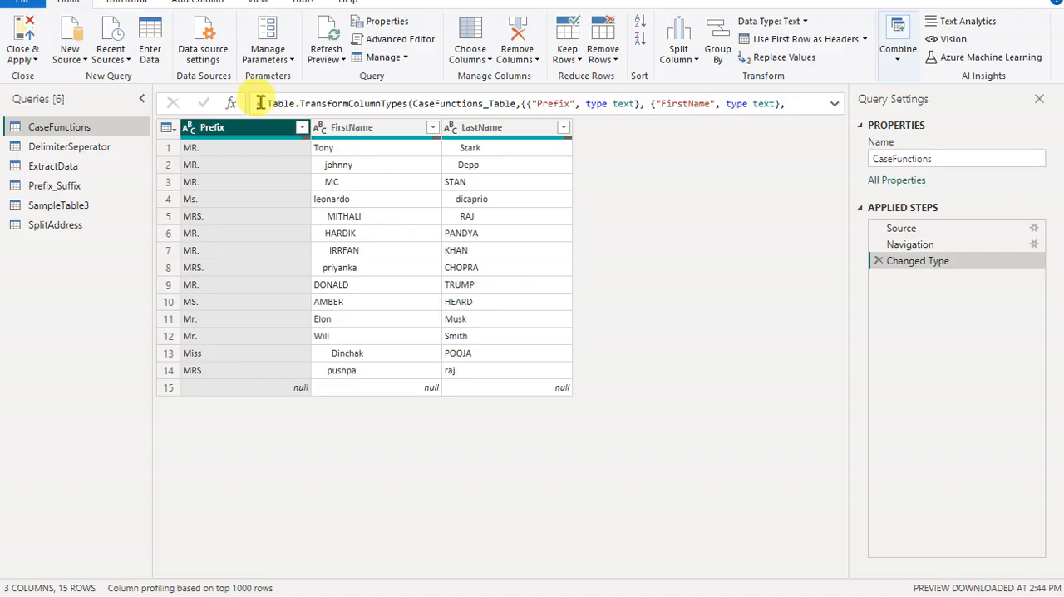
- Back in Power Query, review which text formatting operations are available for transforming the CaseFunctions columns
{"action": "left_click", "coordinate": [129, 5]}
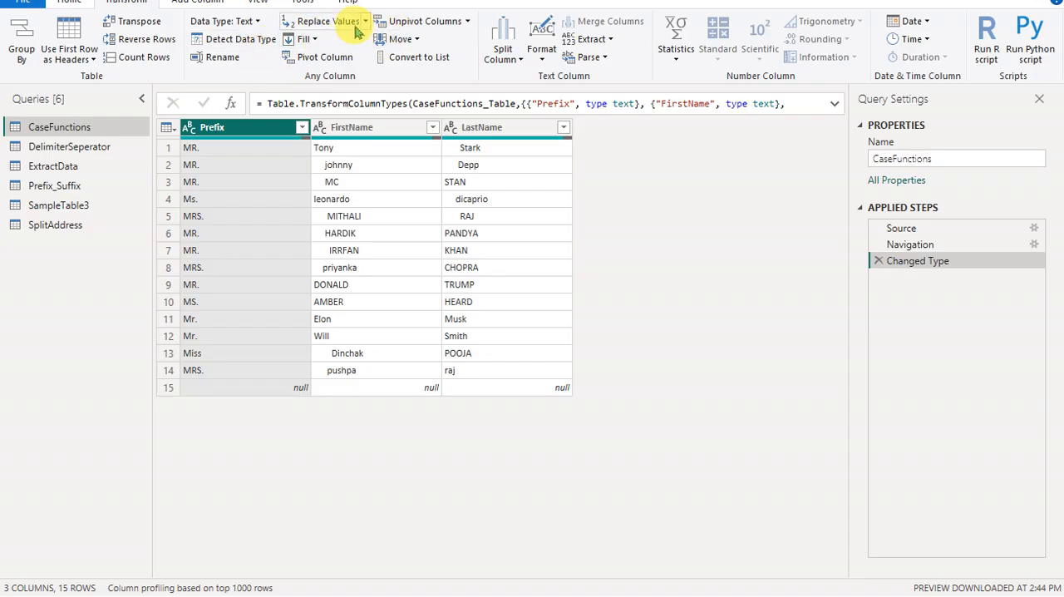
{"action": "left_click", "coordinate": [541, 55]}
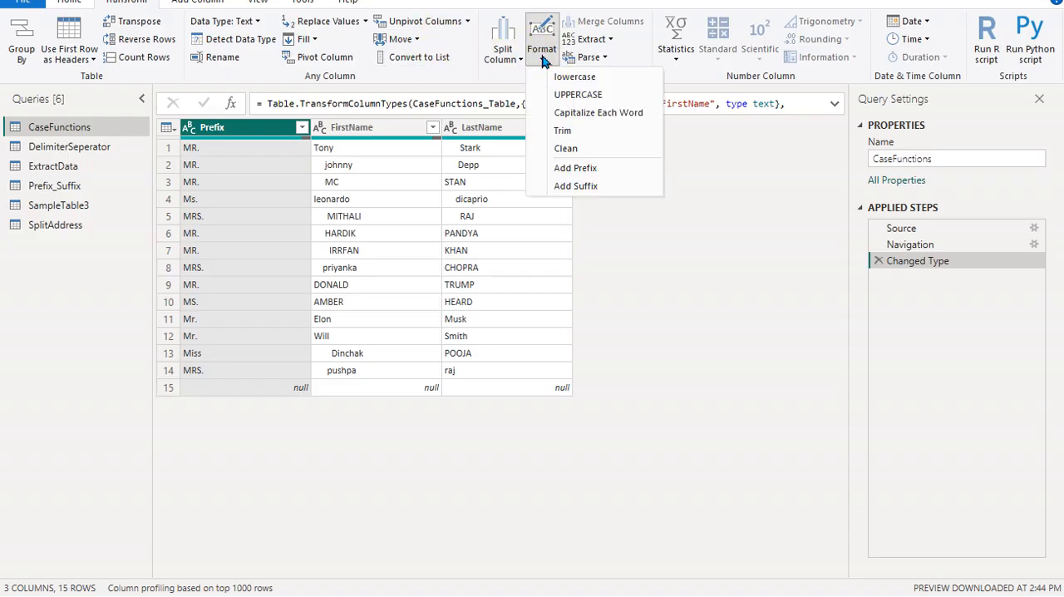
{"action": "left_click", "coordinate": [738, 232]}
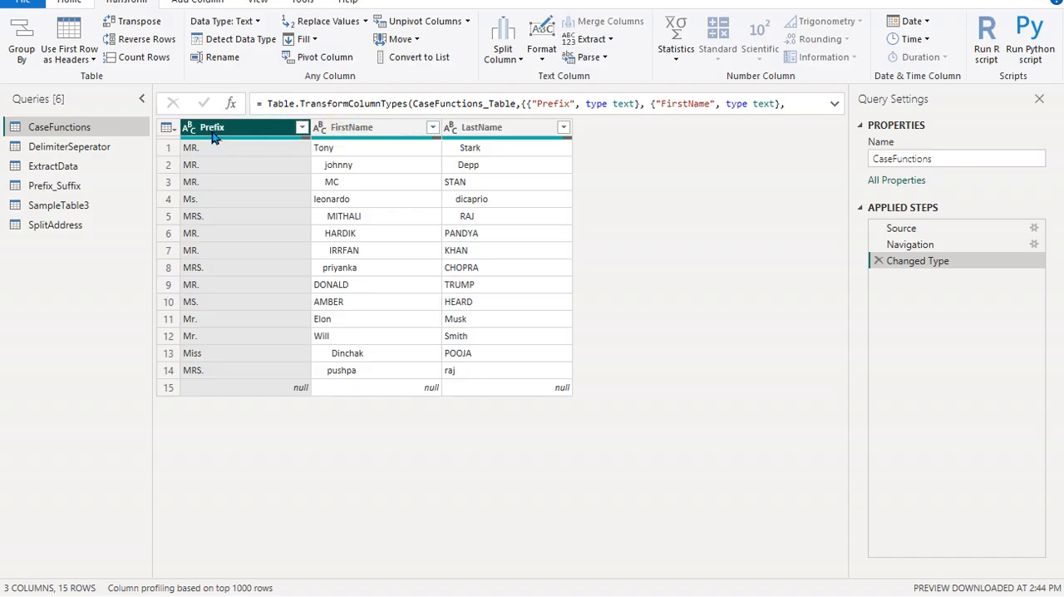
- Examine letter case and leading spaces in the Prefix, FirstName and LastName columns of CaseFunctions
{"action": "left_click", "coordinate": [342, 133]}
{"action": "left_click", "coordinate": [467, 131]}
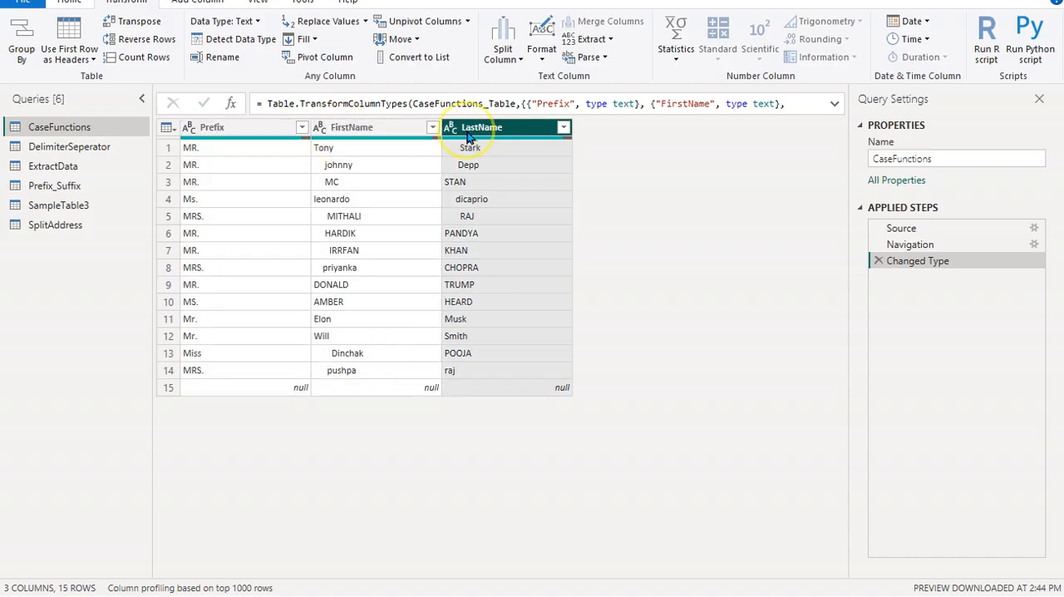
{"action": "left_click", "coordinate": [229, 133]}
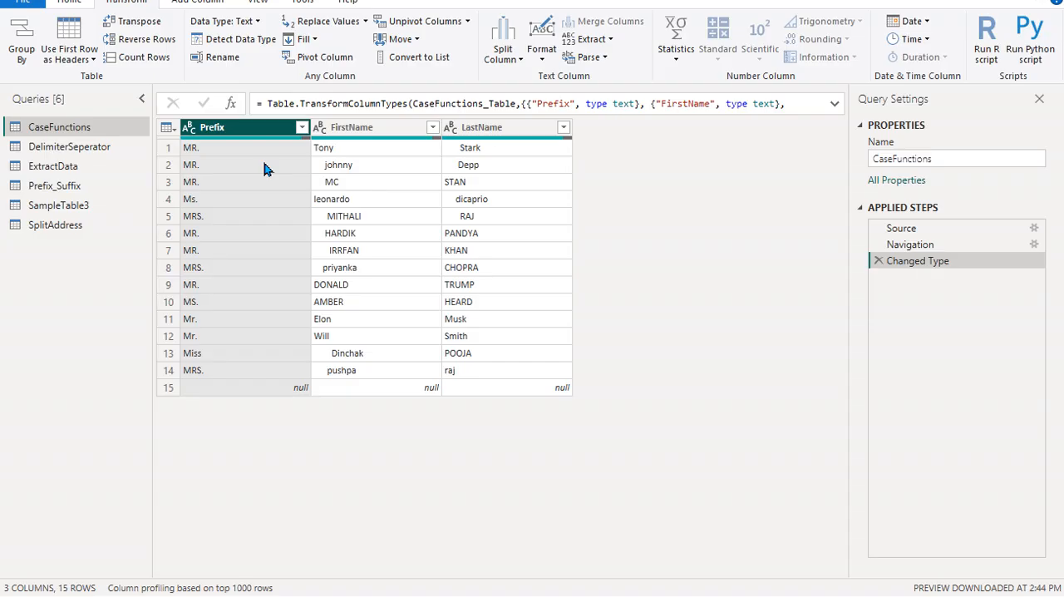
{"action": "left_click", "coordinate": [333, 132]}
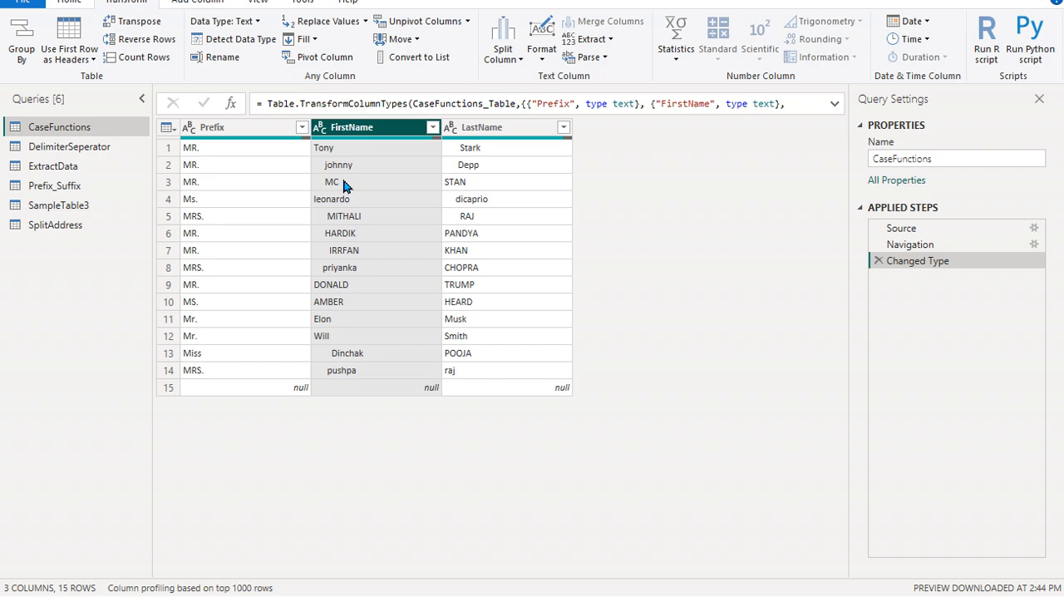
{"action": "left_click", "coordinate": [332, 150]}
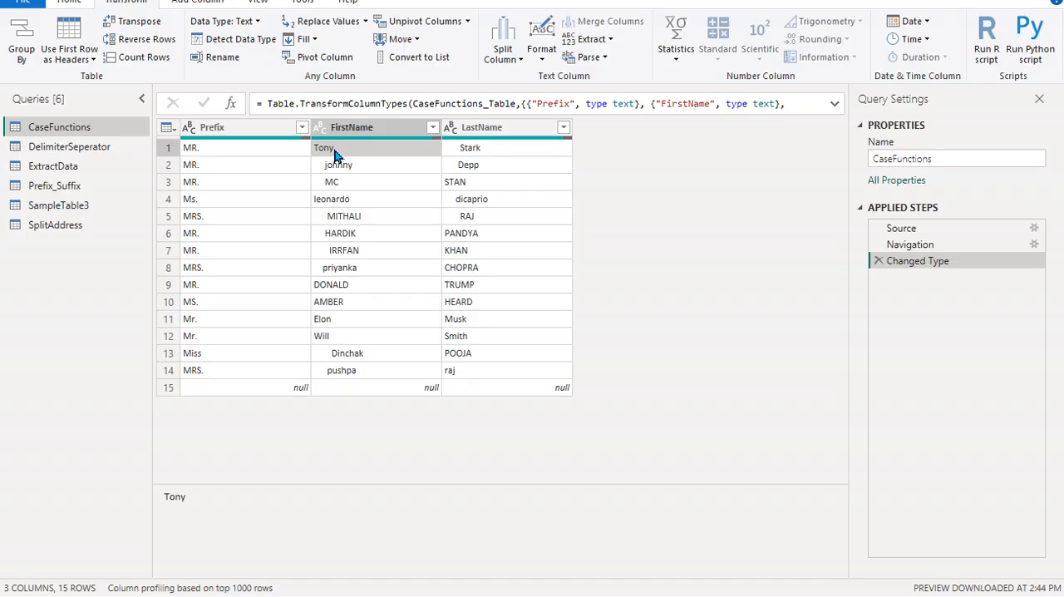
{"action": "left_click", "coordinate": [360, 251]}
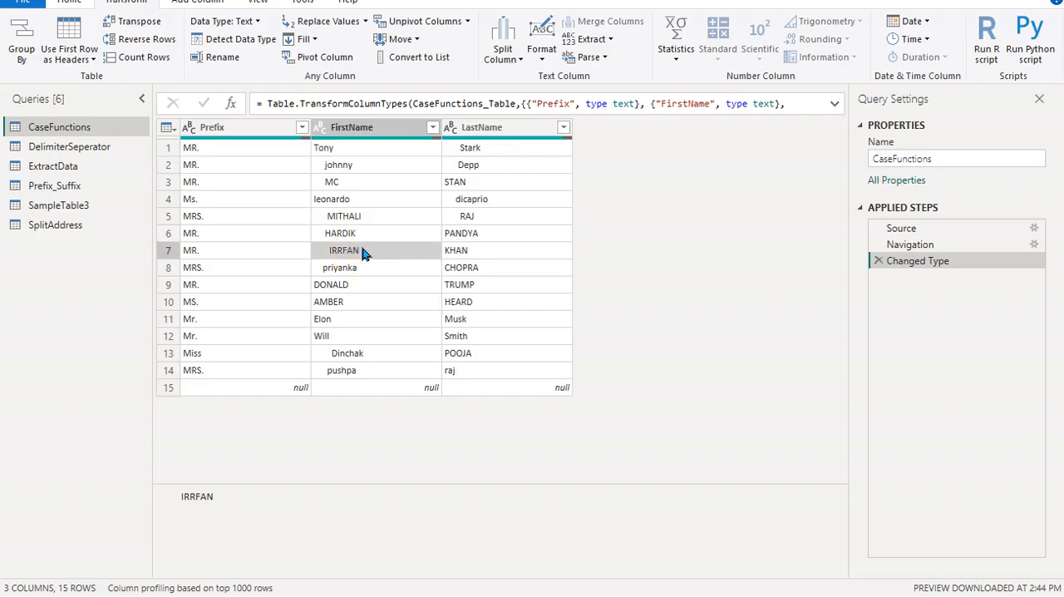
{"action": "left_click", "coordinate": [344, 267]}
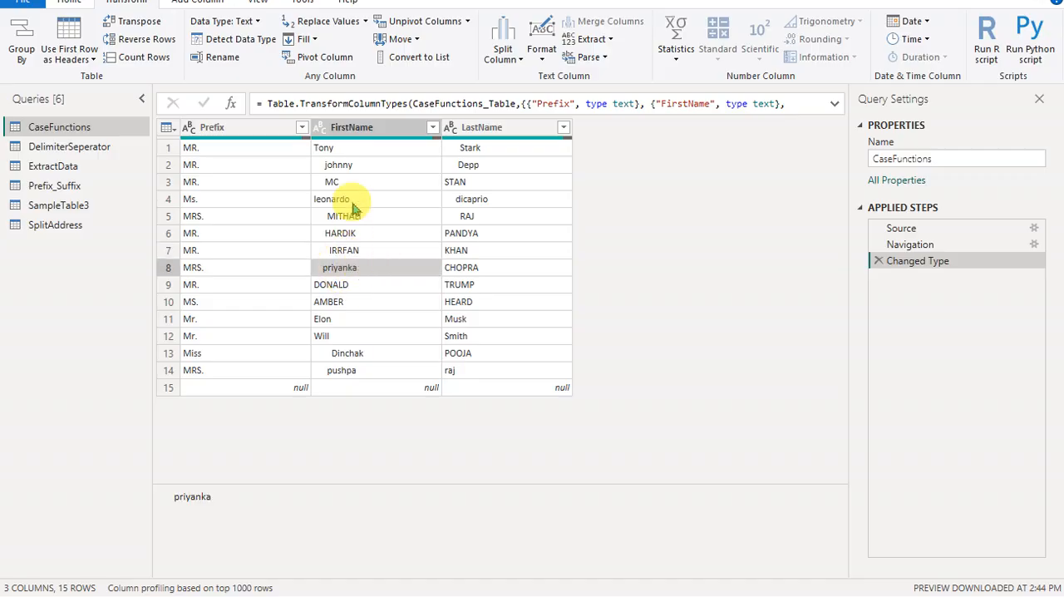
{"action": "left_click", "coordinate": [351, 128]}
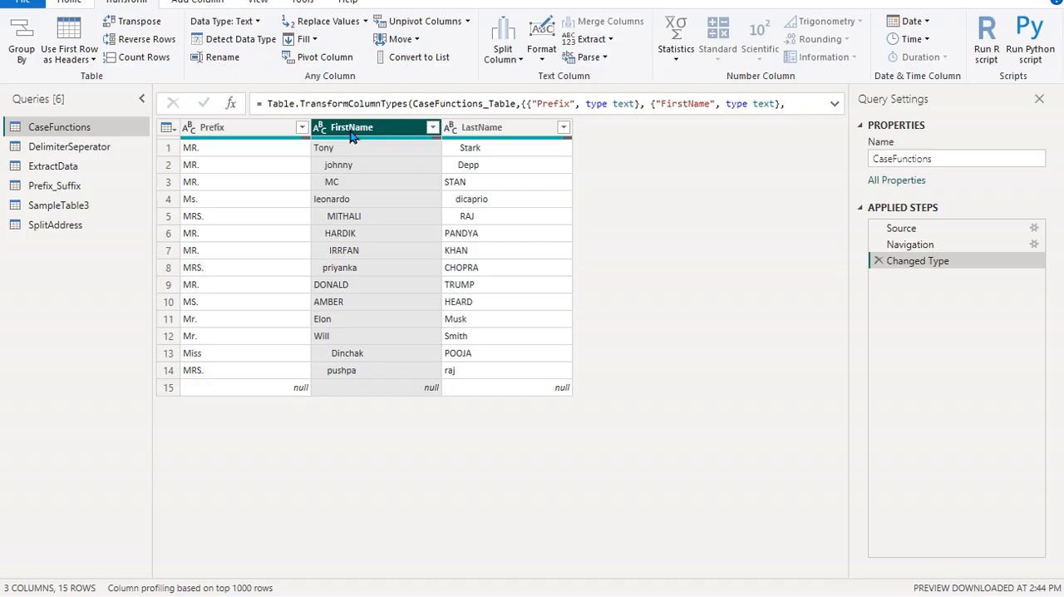
- Inspect the last row of CaseFunctions for empty values across the Prefix, FirstName and LastName columns
{"action": "left_click", "coordinate": [218, 389]}
{"action": "left_click", "coordinate": [404, 401]}
{"action": "left_click", "coordinate": [499, 396]}
{"action": "left_click", "coordinate": [275, 397]}
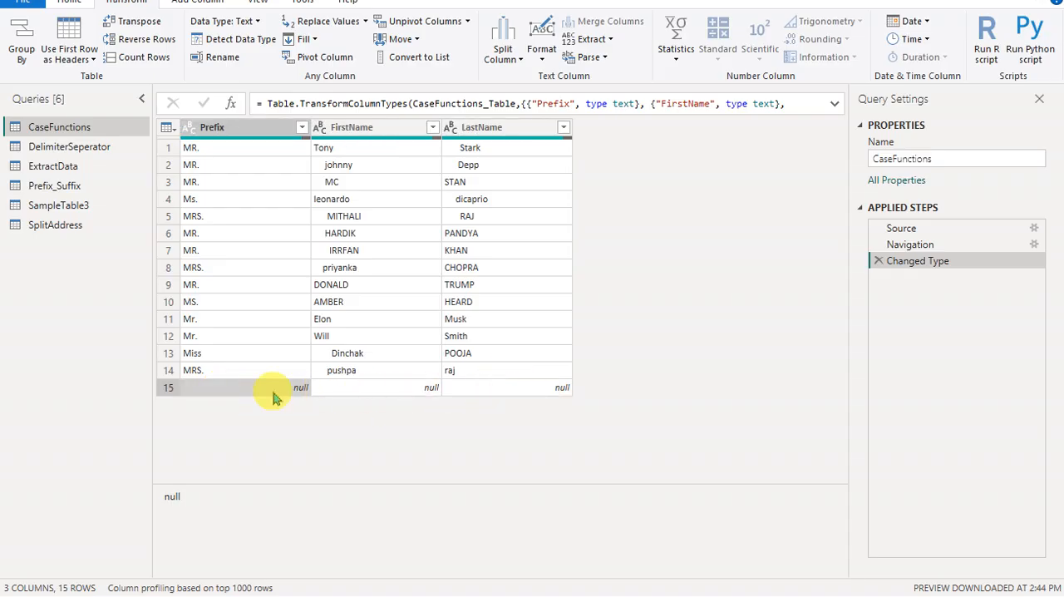
{"action": "left_click", "coordinate": [326, 374]}
{"action": "left_click", "coordinate": [470, 401]}
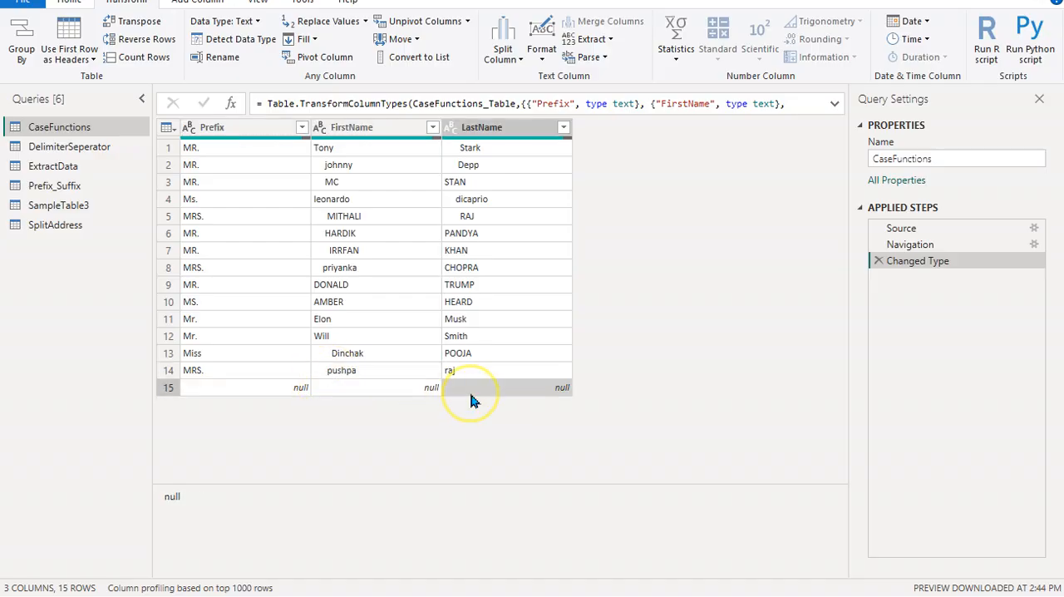
{"action": "left_click", "coordinate": [368, 391]}
{"action": "left_click", "coordinate": [246, 399]}
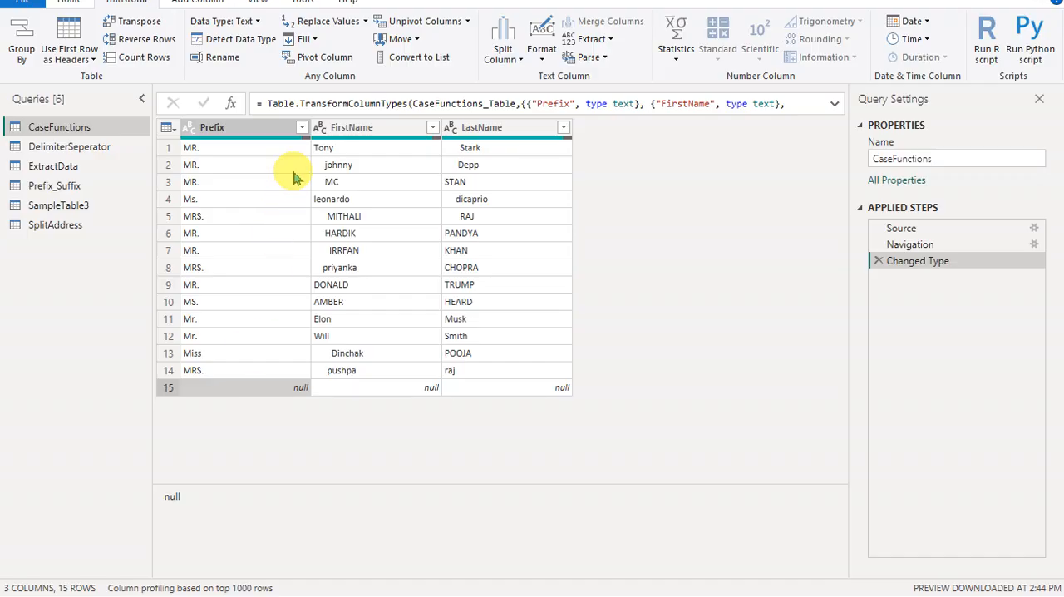
- Filter the Prefix column of CaseFunctions to exclude null values
{"action": "left_click", "coordinate": [284, 132]}
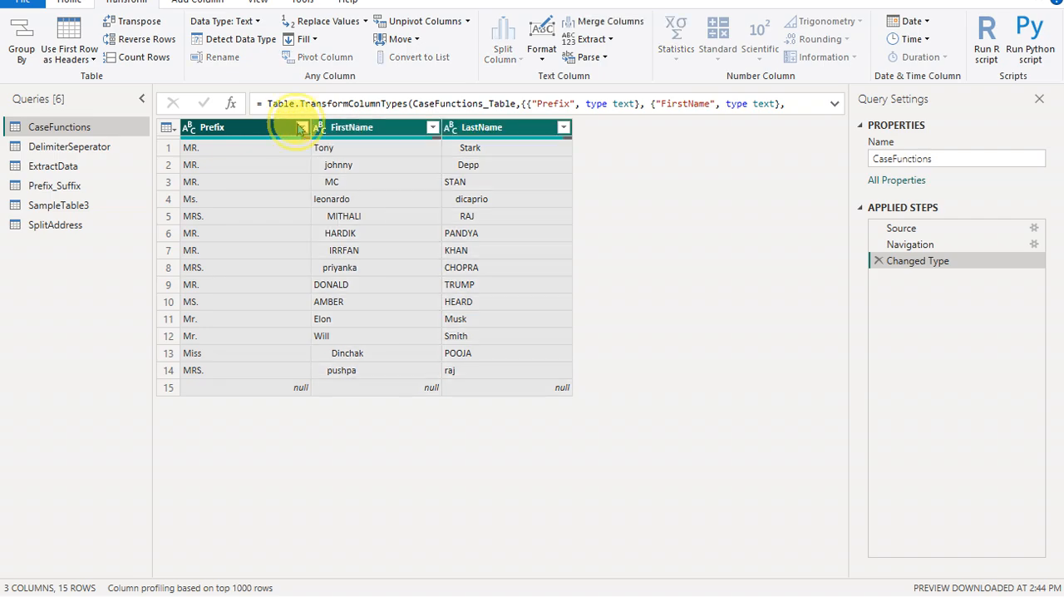
{"action": "left_click", "coordinate": [300, 128]}
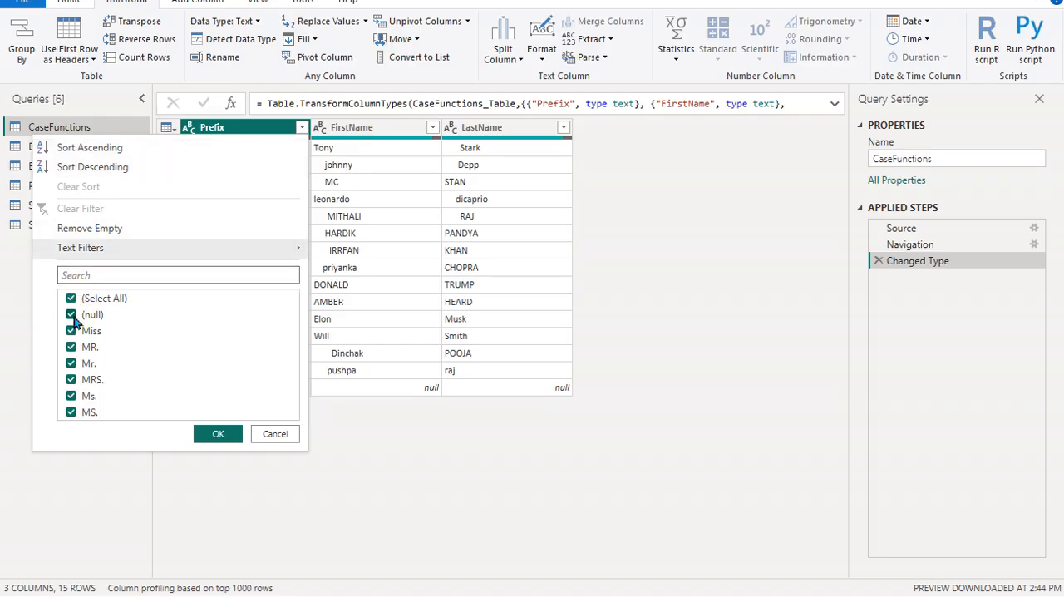
{"action": "left_click", "coordinate": [73, 319]}
{"action": "left_click", "coordinate": [200, 436]}
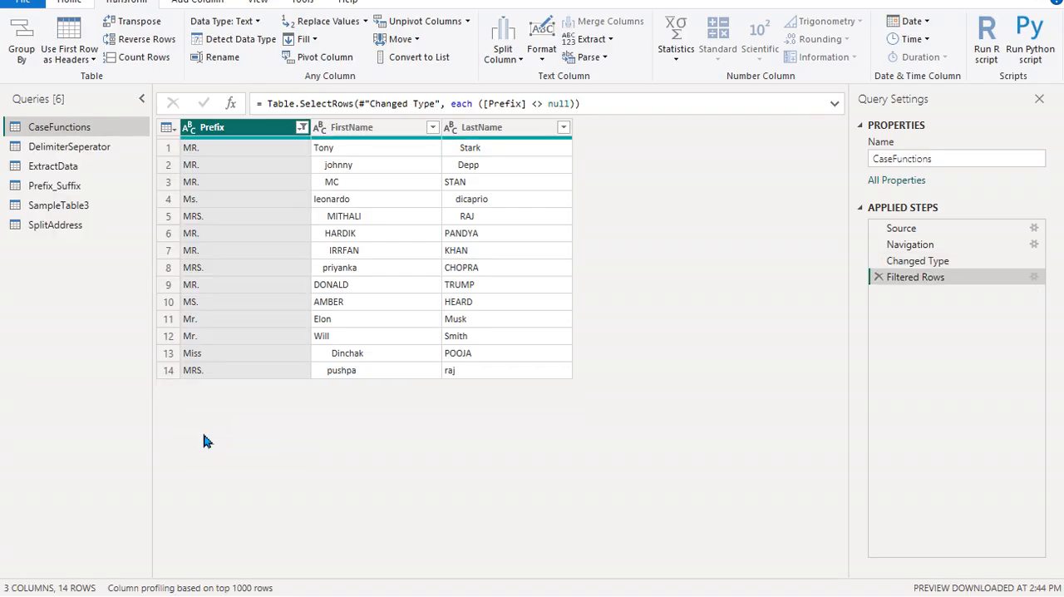
- Convert the text in the Prefix column of CaseFunctions to lowercase
{"action": "left_click", "coordinate": [349, 130]}
{"action": "left_click", "coordinate": [226, 131]}
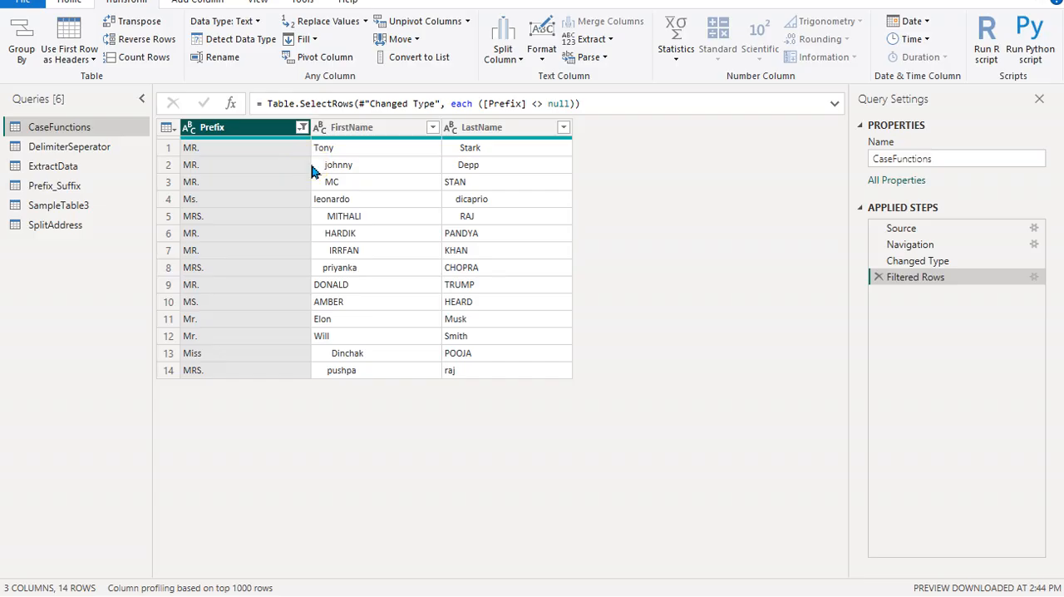
{"action": "left_click", "coordinate": [254, 127]}
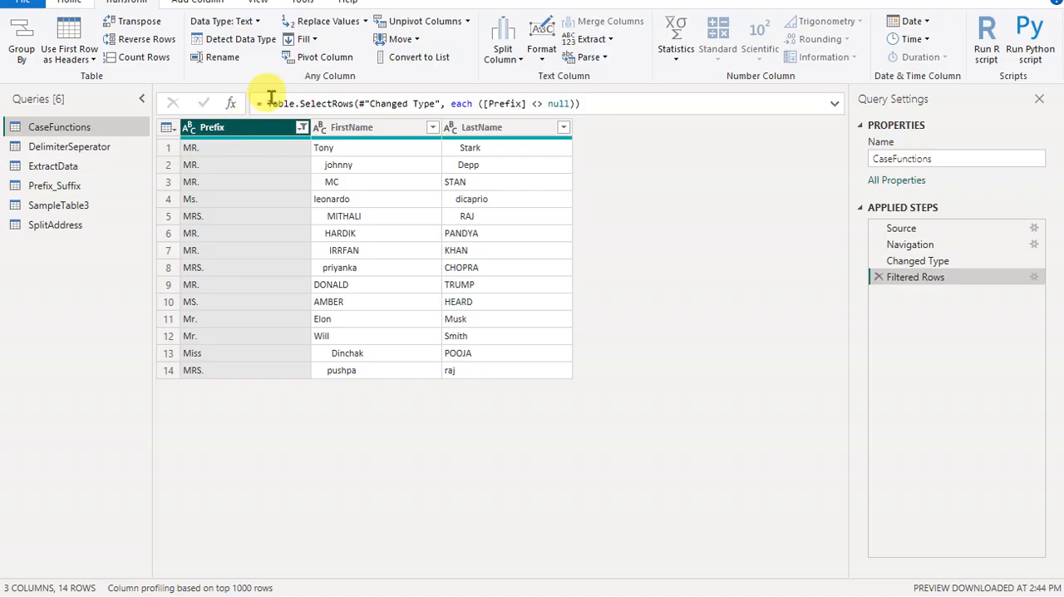
{"action": "left_click", "coordinate": [541, 46]}
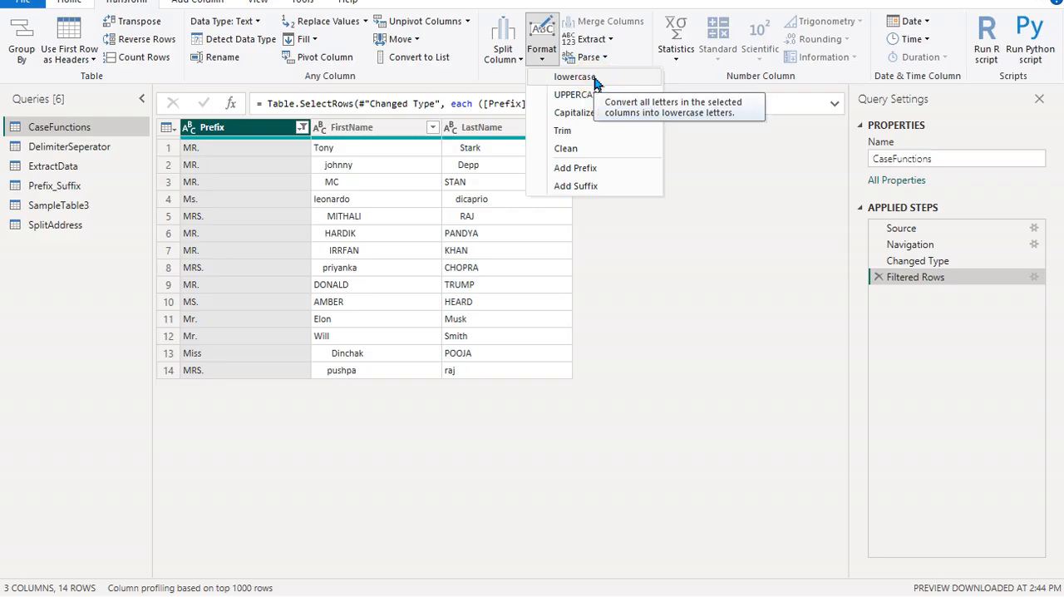
{"action": "left_click", "coordinate": [593, 78]}
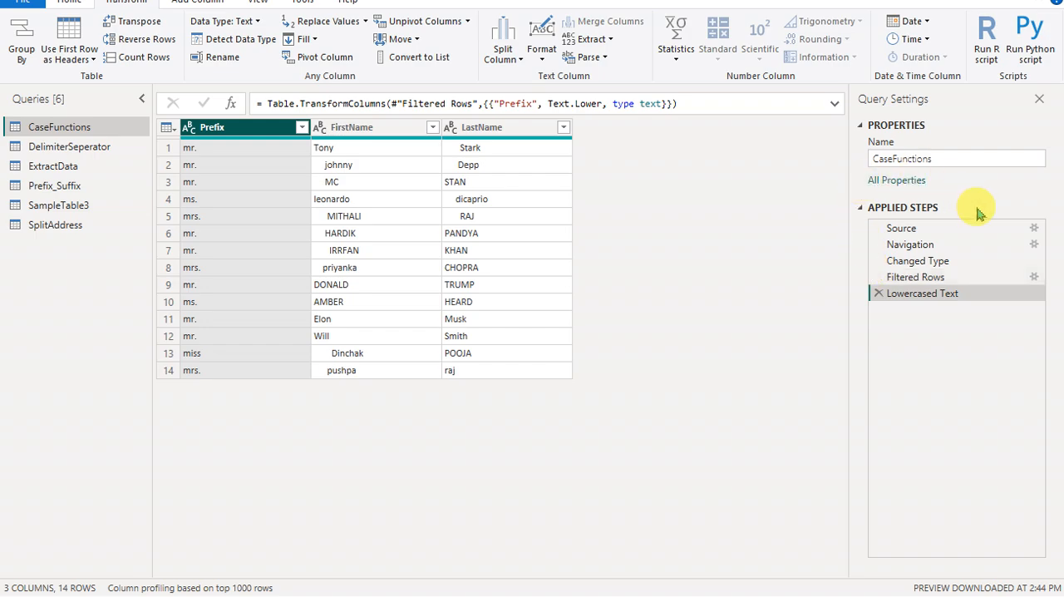
- Apply Capitalize Each Word to the Prefix column of CaseFunctions
{"action": "left_click_drag", "start_coordinate": [904, 260], "coordinate": [947, 278]}
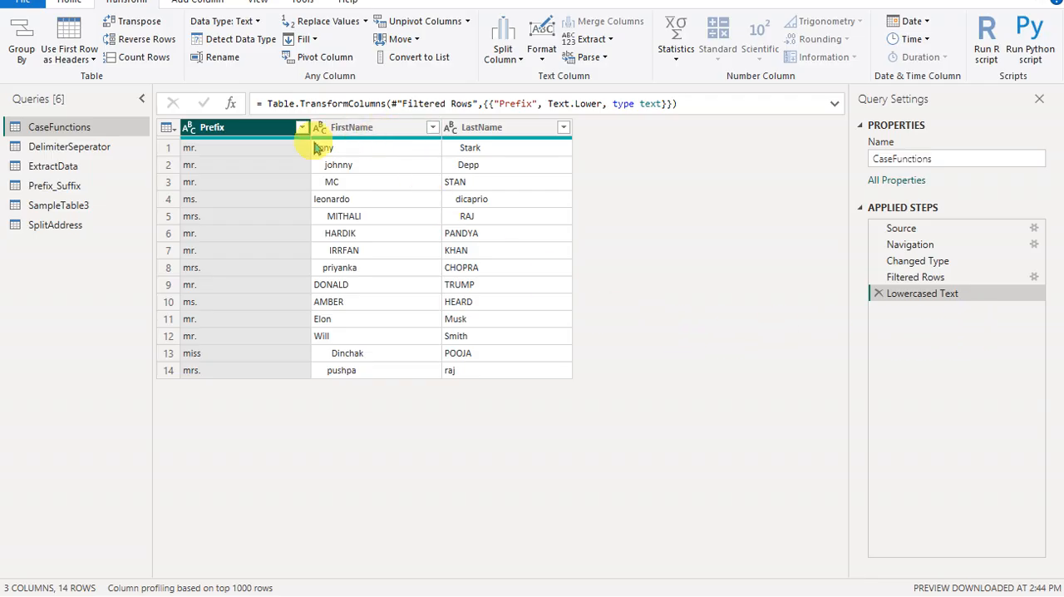
{"action": "left_click", "coordinate": [549, 53]}
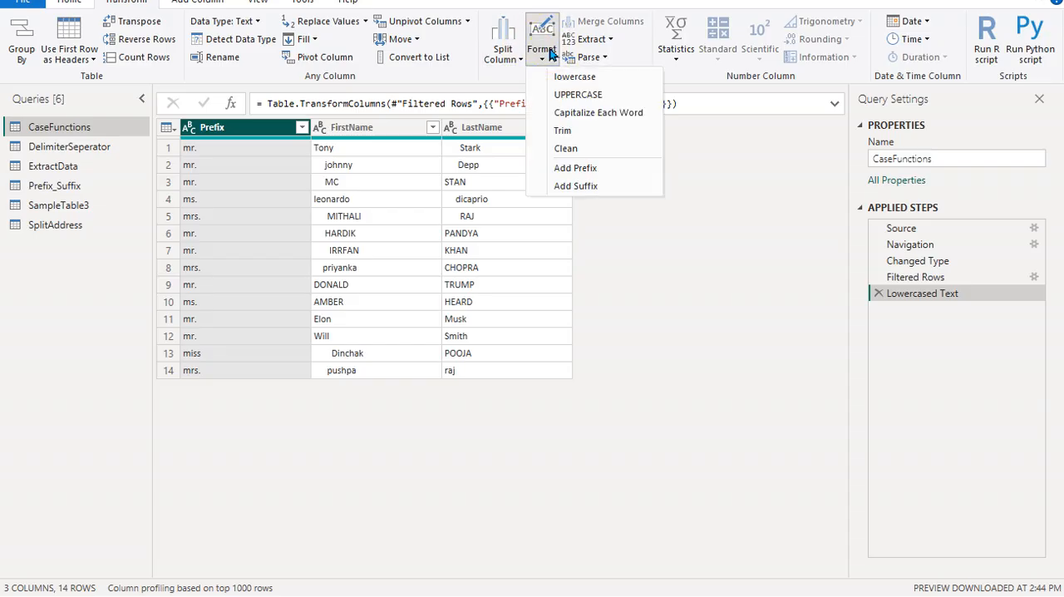
{"action": "left_click", "coordinate": [592, 113]}
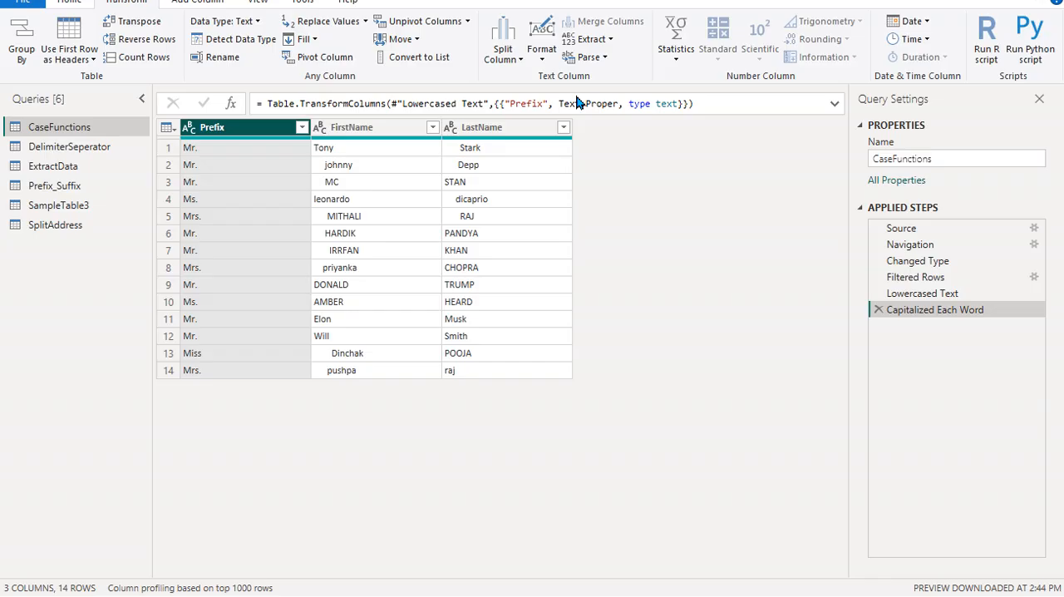
- Switch to the blank Book1 workbook in Excel, enter DONALD TRUMP in cell A1 and fit column A to its contents
{"action": "key", "text": "alt+Tab"}
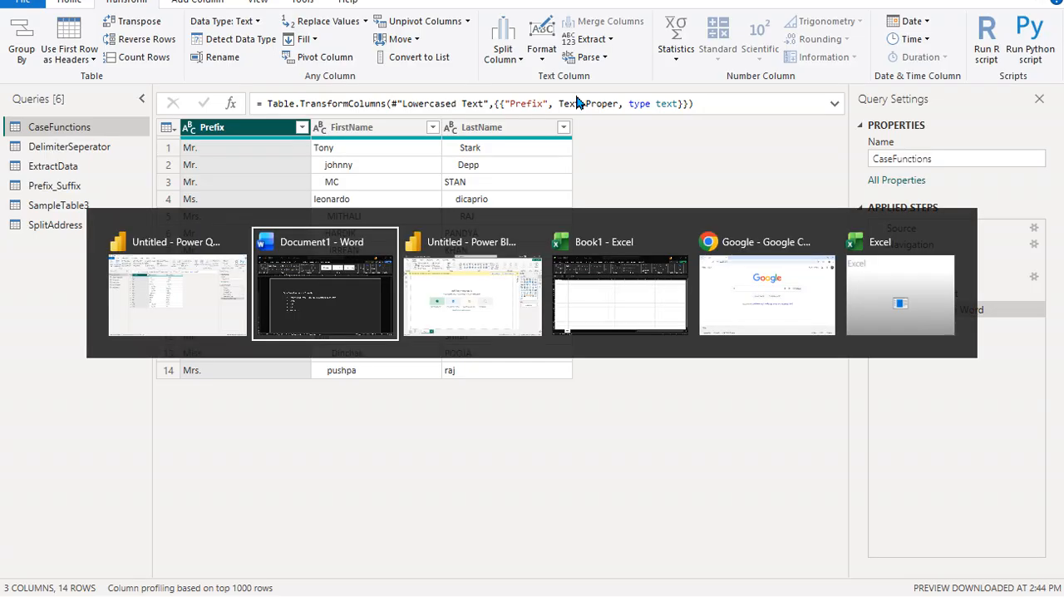
{"action": "key", "text": "Tab"}
{"action": "key", "text": "Tab"}
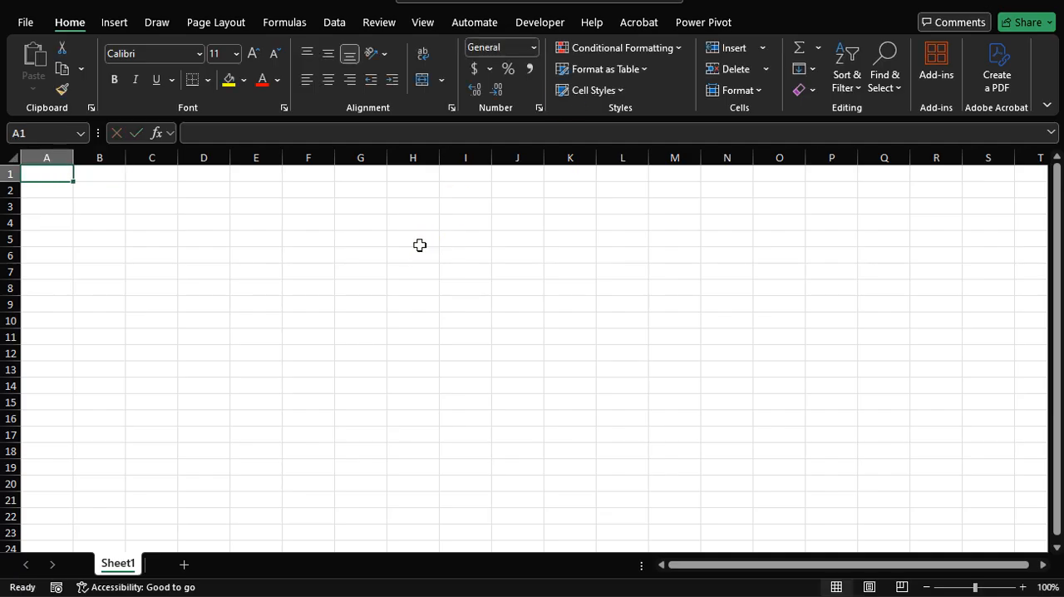
{"action": "type", "text": "D"}
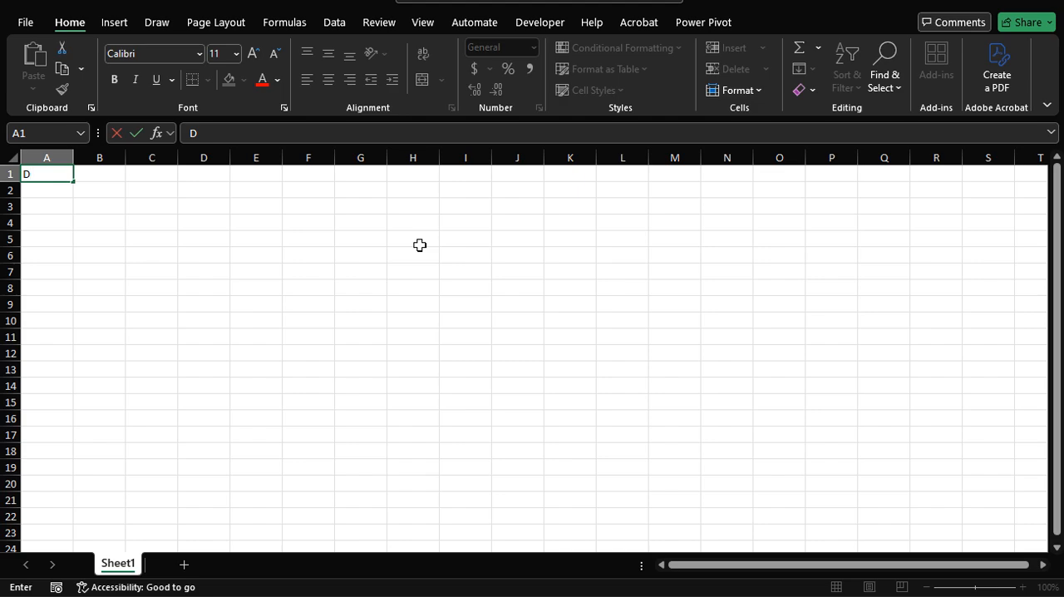
{"action": "type", "text": "ONALD TRUMP"}
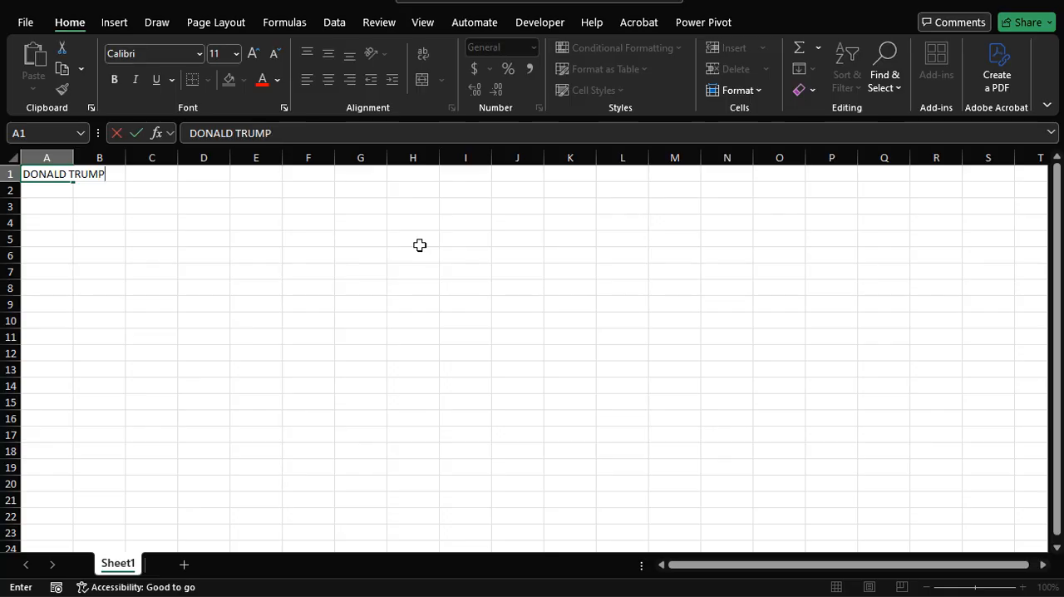
{"action": "key", "text": "ctrl+Return"}
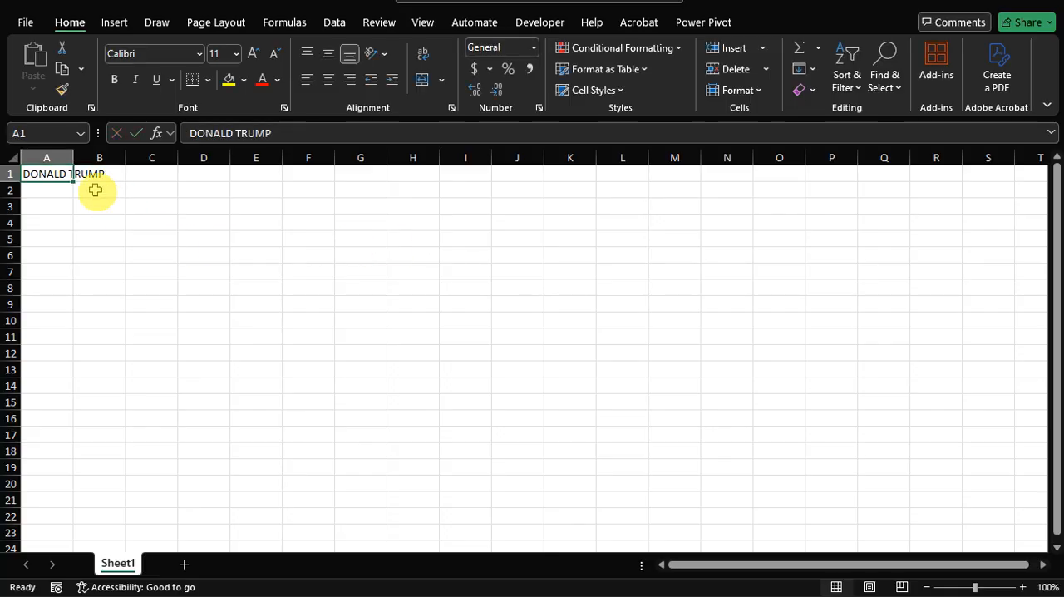
{"action": "double_click", "coordinate": [74, 158]}
- Enter the formula =PROPER(A1) in cell A2 to convert the name above to proper case
{"action": "key", "text": "Right"}
{"action": "key", "text": "Right"}
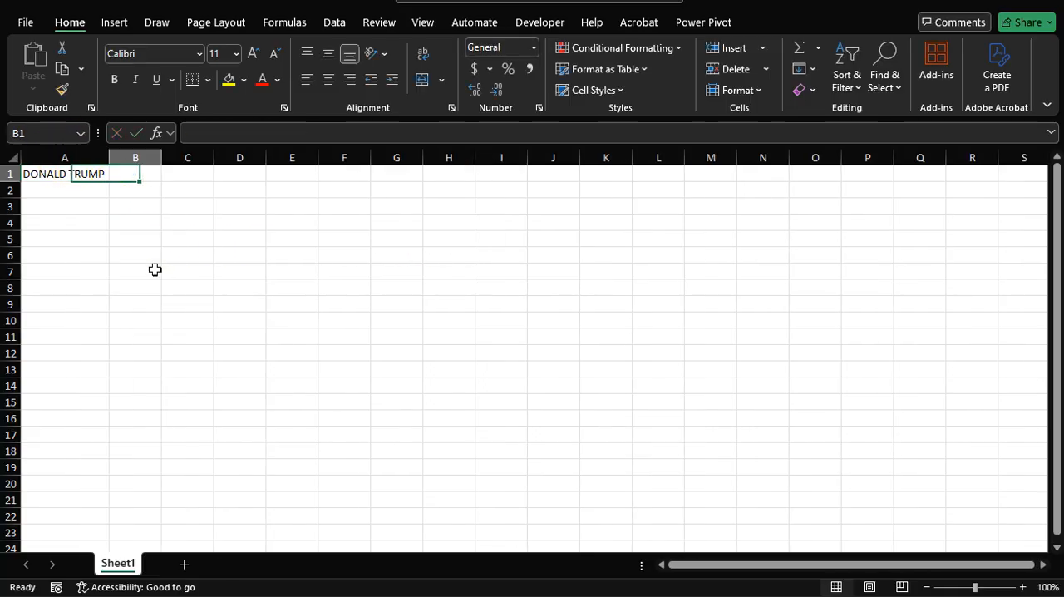
{"action": "key", "text": "Left"}
{"action": "key", "text": "Down"}
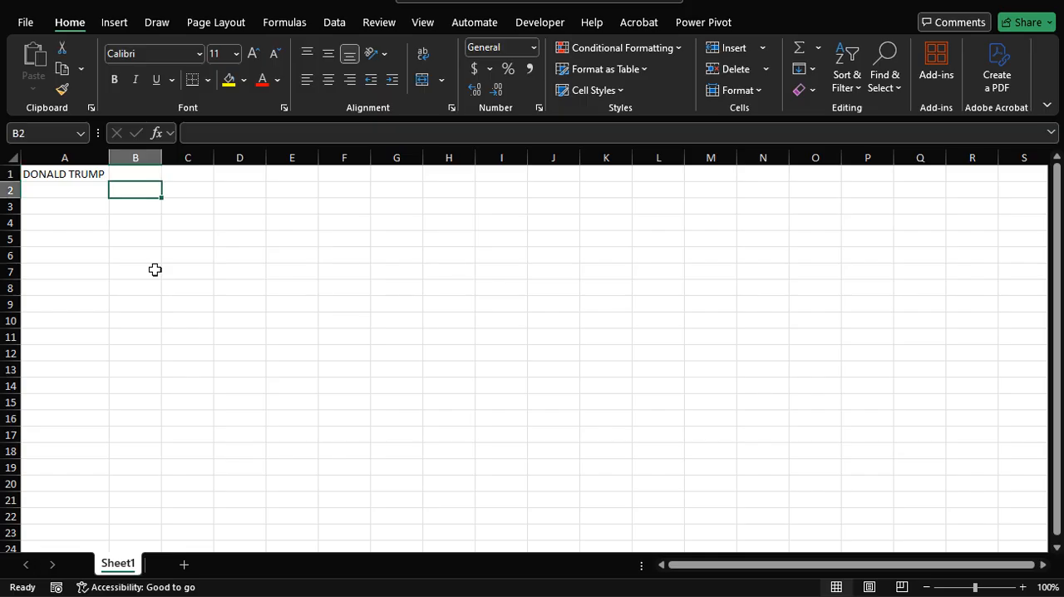
{"action": "key", "text": "Left"}
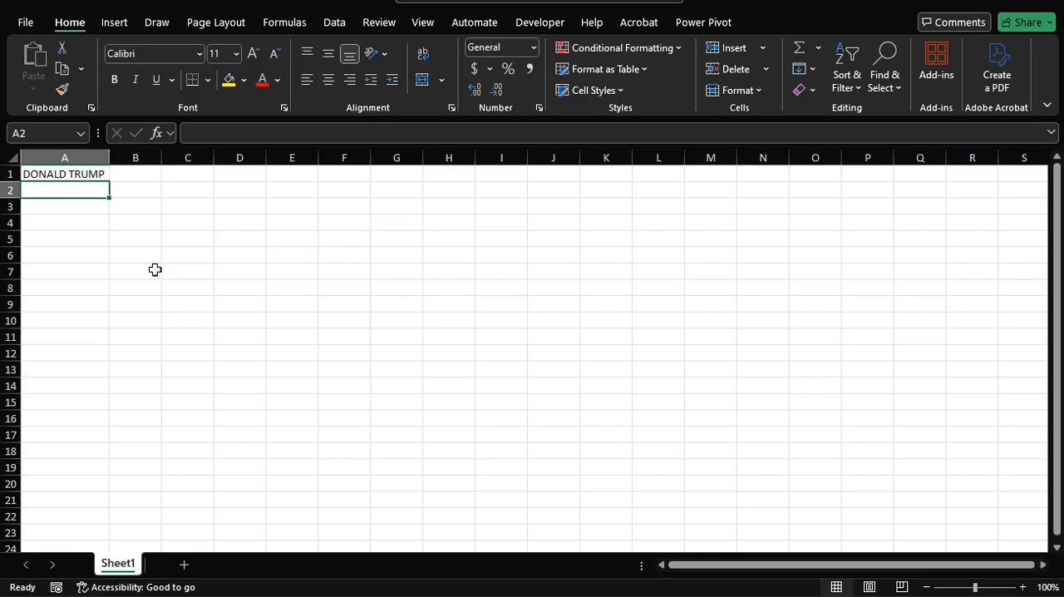
{"action": "type", "text": "=proper"}
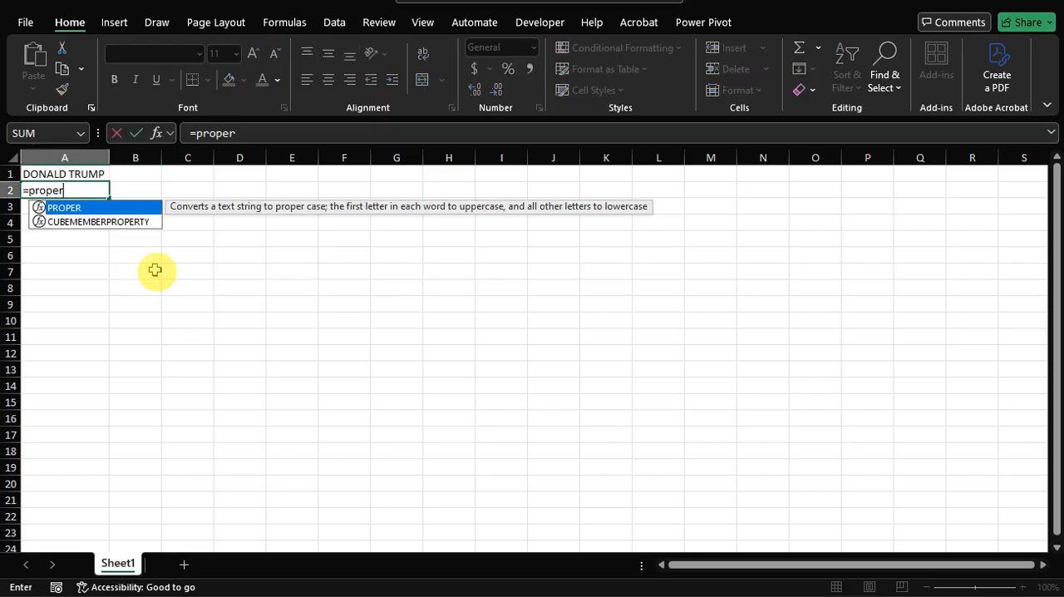
{"action": "key", "text": "Tab"}
{"action": "key", "text": "Up"}
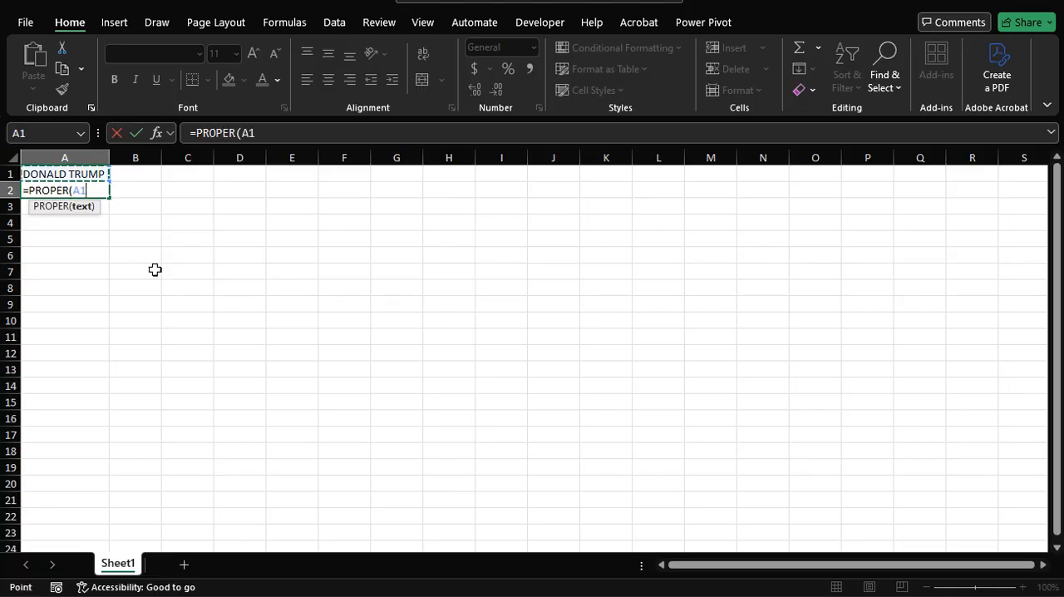
{"action": "key", "text": "Return"}
{"action": "key", "text": "Up"}
{"action": "key", "text": "Down"}
{"action": "key", "text": "Up"}
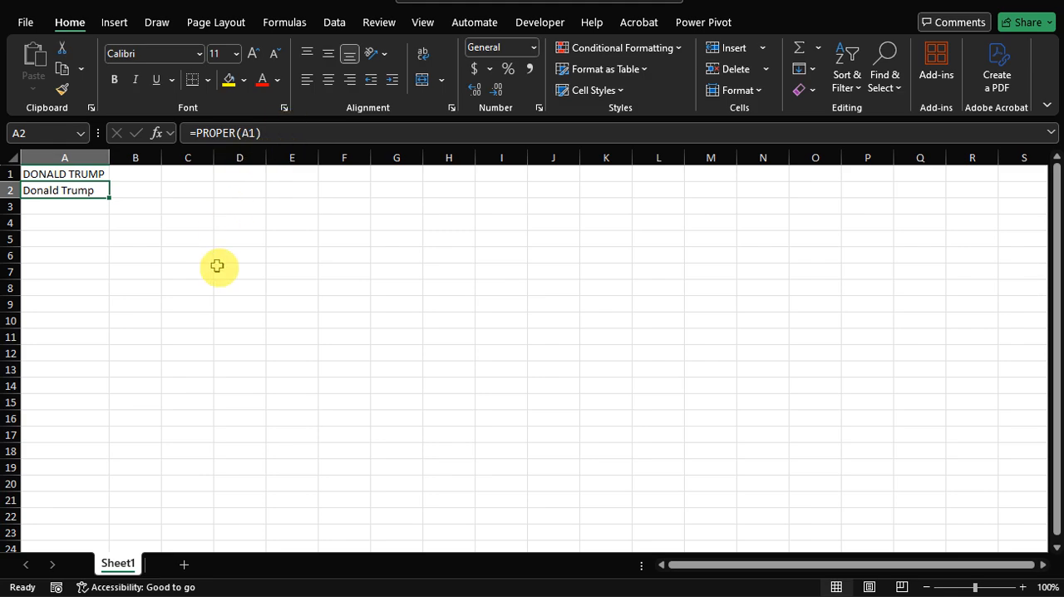
- Back in Power Query, apply Capitalize Each Word to the FirstName column of CaseFunctions
{"action": "key", "text": "alt+Tab"}
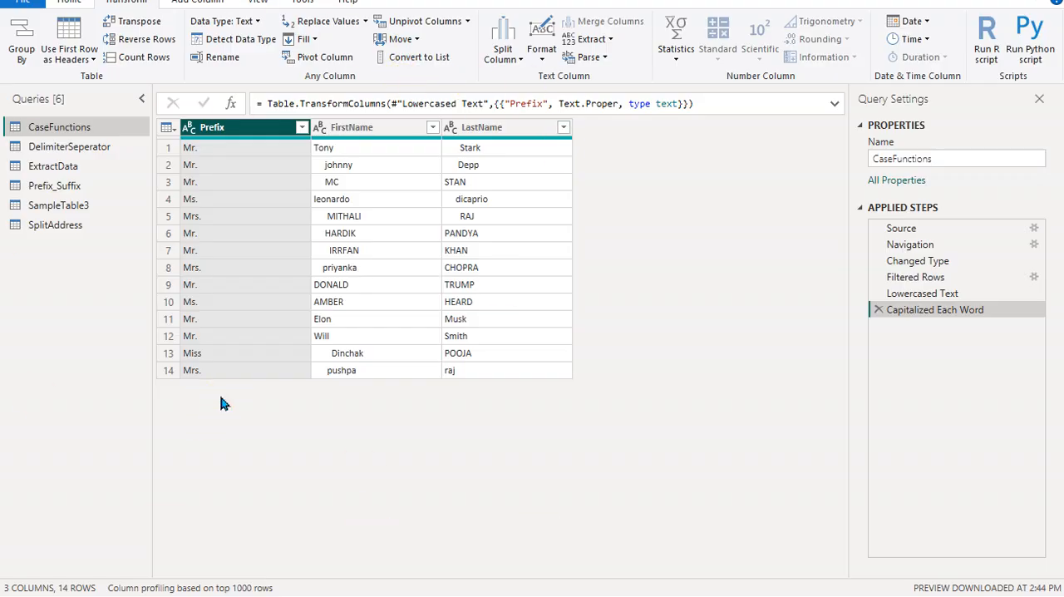
{"action": "left_click", "coordinate": [353, 133]}
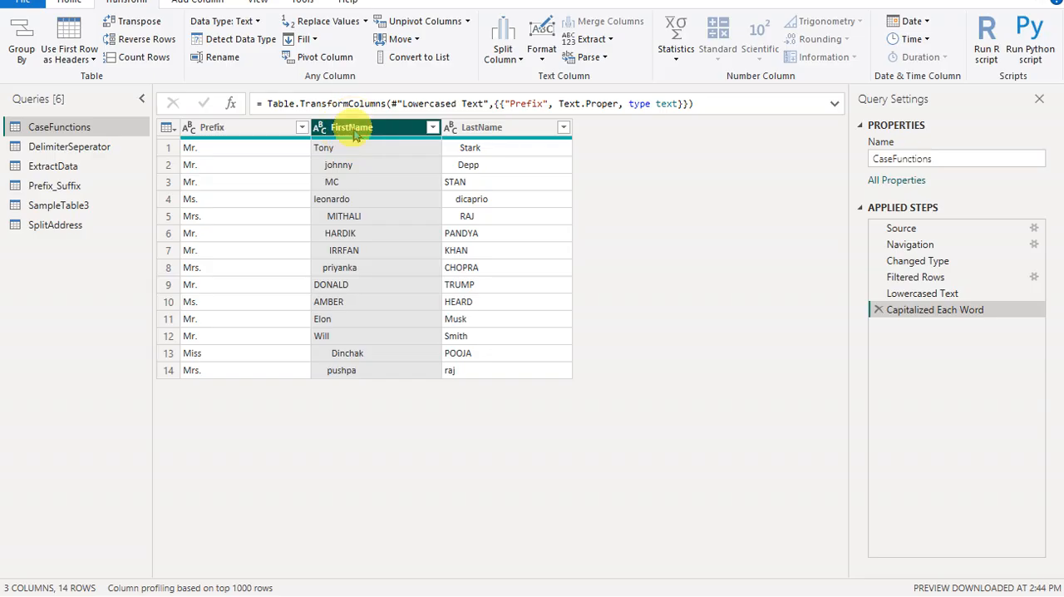
{"action": "left_click", "coordinate": [541, 56]}
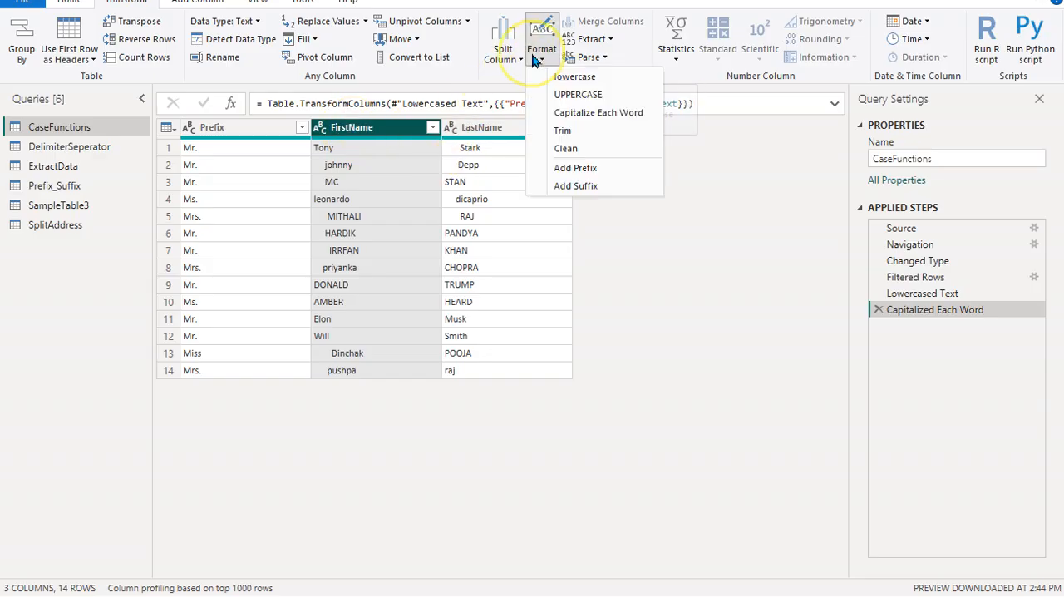
{"action": "left_click", "coordinate": [559, 116]}
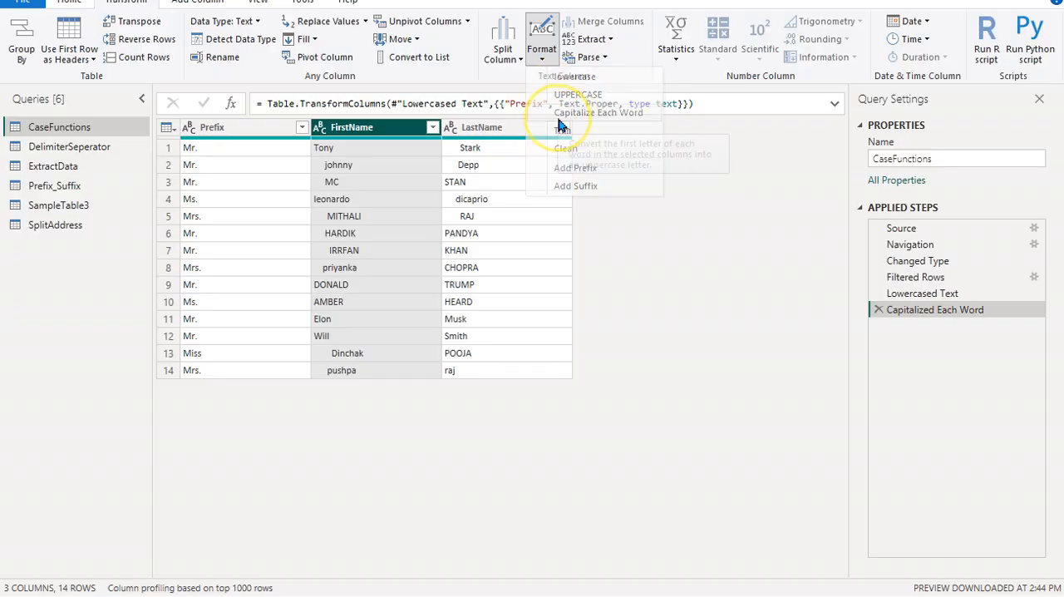
- Apply Capitalize Each Word to the LastName column of CaseFunctions
{"action": "left_click", "coordinate": [542, 50]}
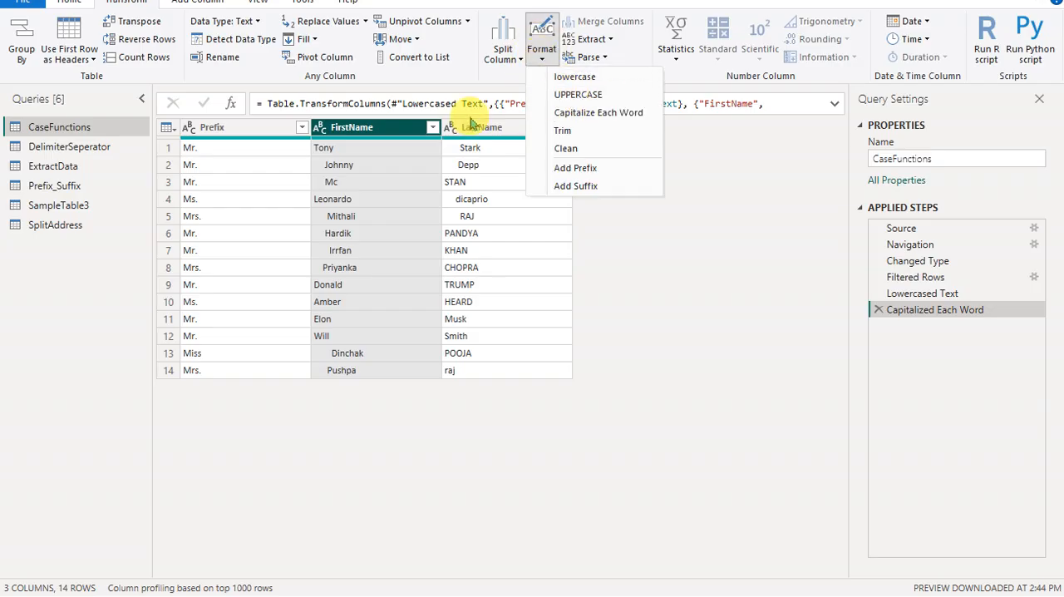
{"action": "left_click", "coordinate": [465, 129]}
{"action": "left_click", "coordinate": [478, 127]}
{"action": "left_click", "coordinate": [541, 49]}
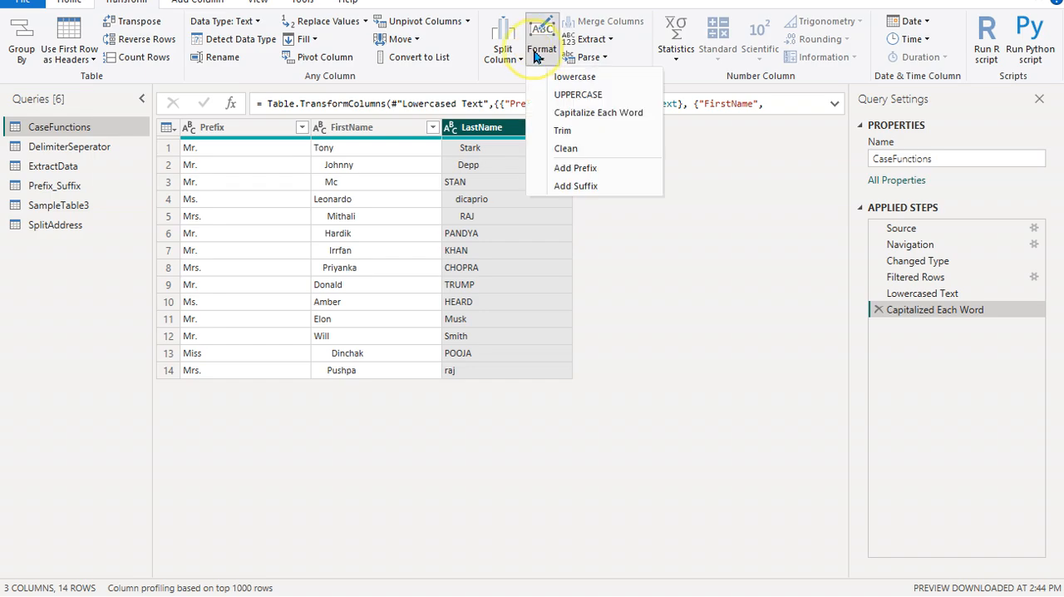
{"action": "left_click", "coordinate": [582, 112]}
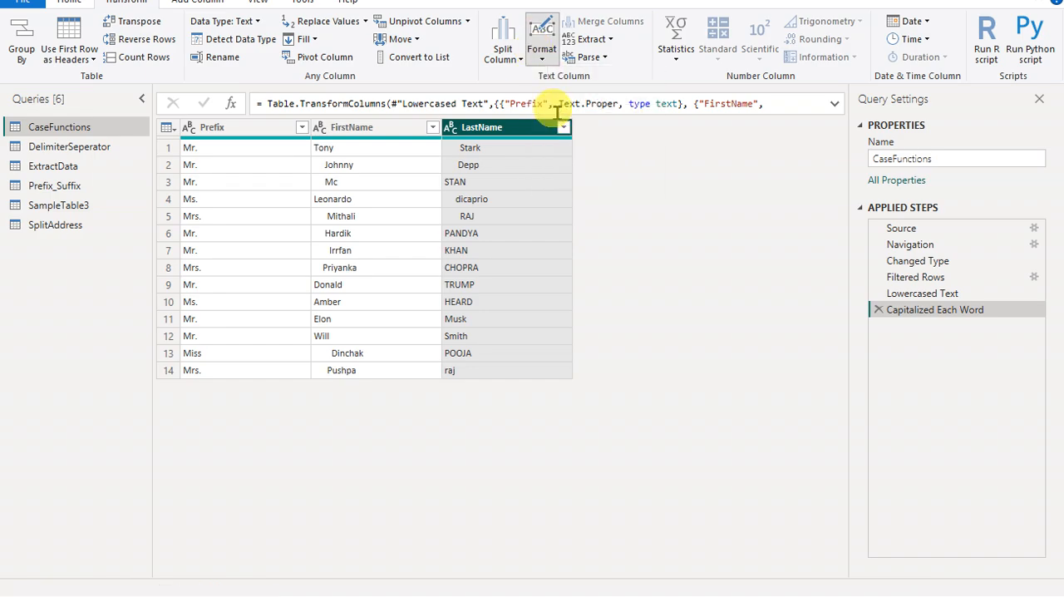
- Check the capitalized FirstName and Prefix columns and review the text formatting operations available for them
{"action": "left_click", "coordinate": [374, 133]}
{"action": "left_click", "coordinate": [256, 133]}
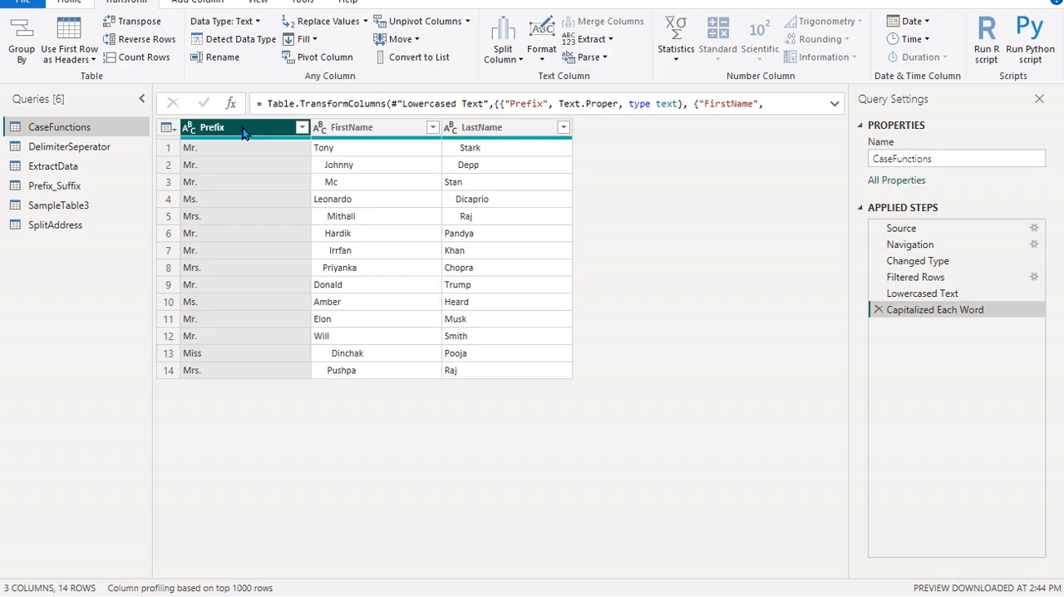
{"action": "left_click", "coordinate": [534, 61]}
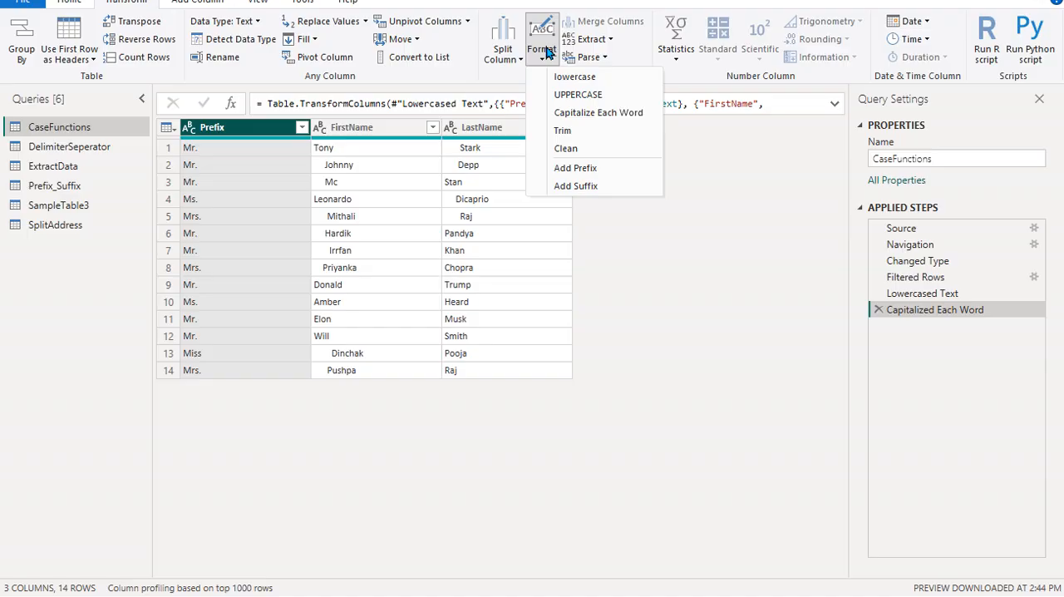
{"action": "left_click", "coordinate": [735, 249]}
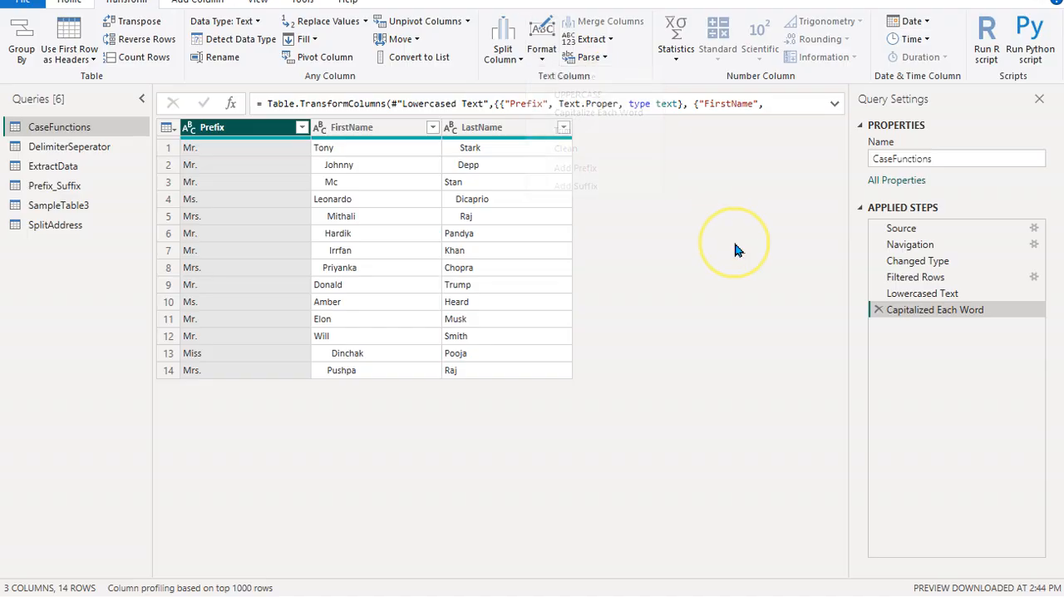
{"action": "left_click", "coordinate": [366, 135]}
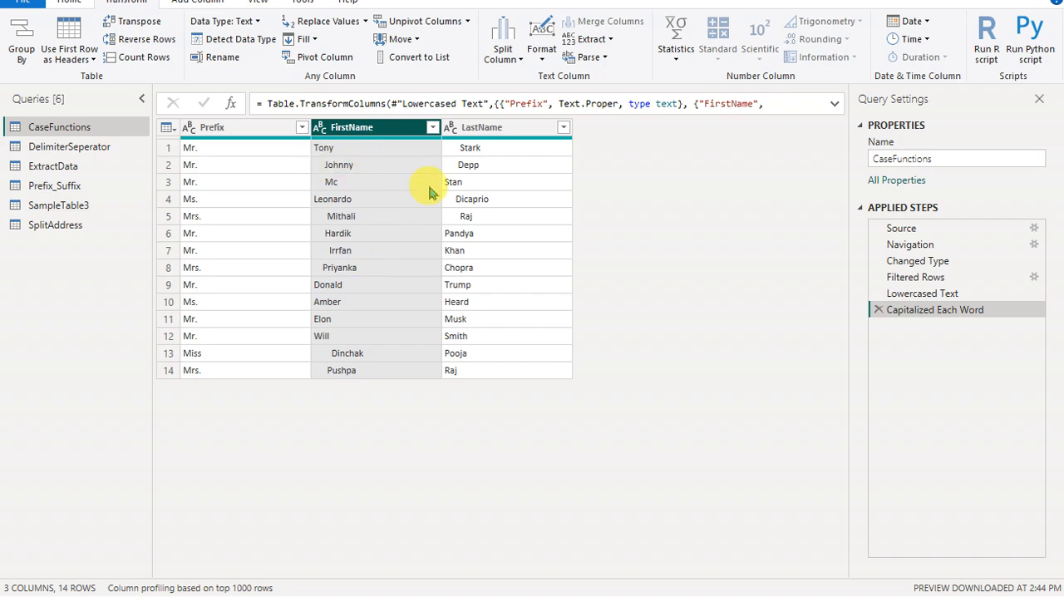
- Switch to the Word document and review the Proper, Clean and Trim entries in the list of basic Excel functions
{"action": "key", "text": "alt+Tab"}
{"action": "key", "text": "alt+Tab"}
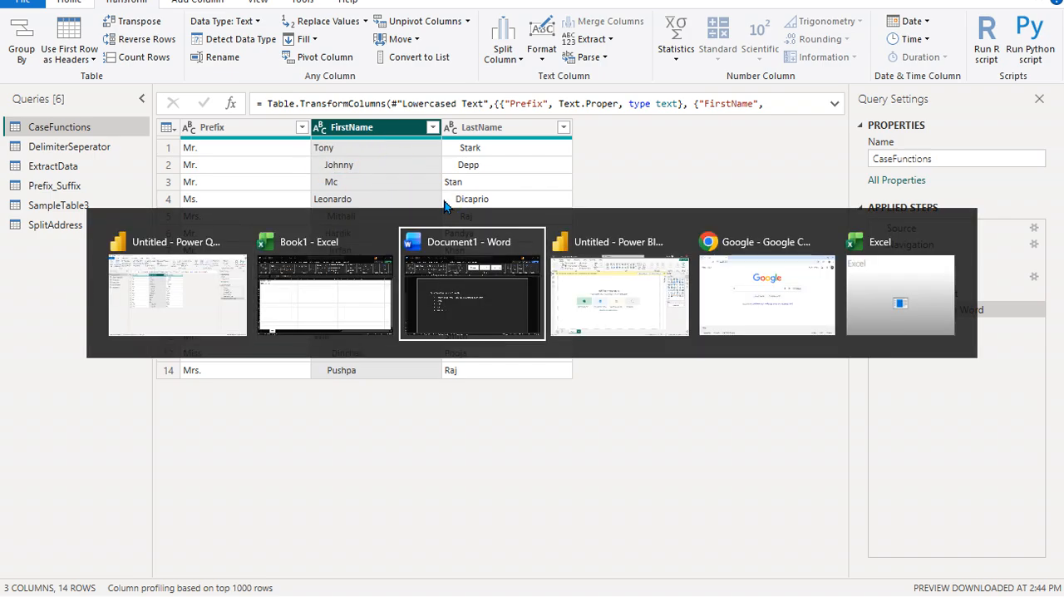
{"action": "left_click_drag", "start_coordinate": [278, 323], "coordinate": [237, 340]}
{"action": "left_click", "coordinate": [349, 352]}
{"action": "left_click_drag", "start_coordinate": [254, 295], "coordinate": [619, 302]}
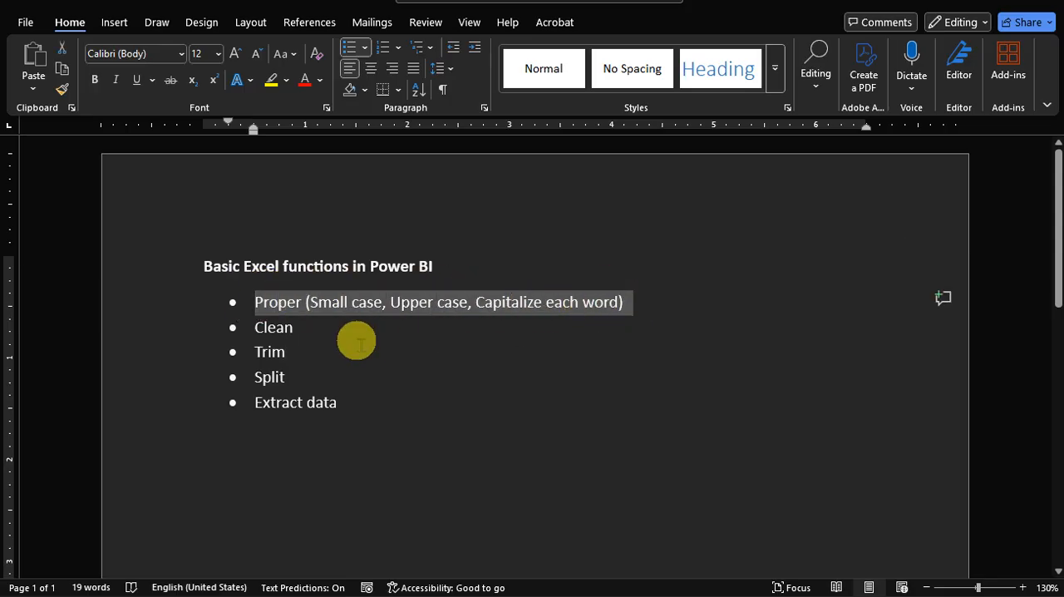
{"action": "left_click", "coordinate": [302, 323]}
{"action": "double_click", "coordinate": [267, 325]}
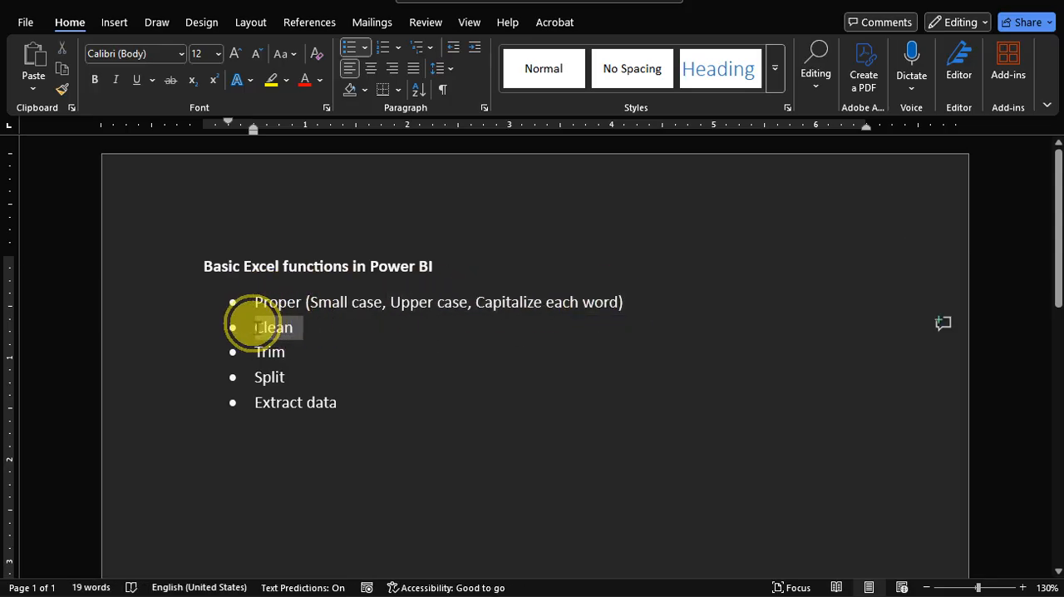
{"action": "double_click", "coordinate": [271, 350]}
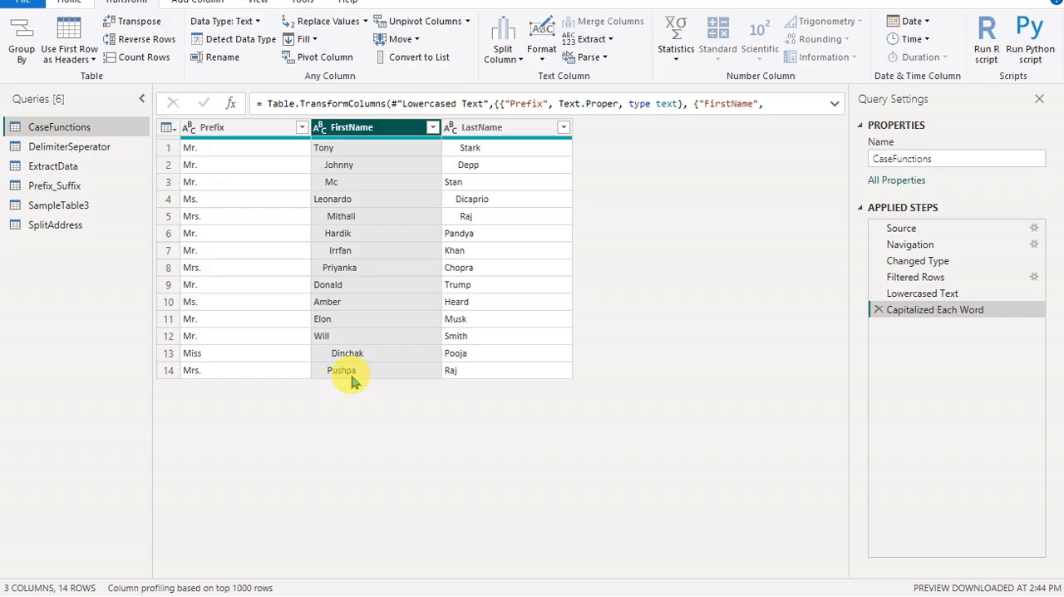
- Trim leading and trailing whitespace from the Prefix, FirstName and LastName columns of CaseFunctions together
{"action": "left_click", "coordinate": [258, 132]}
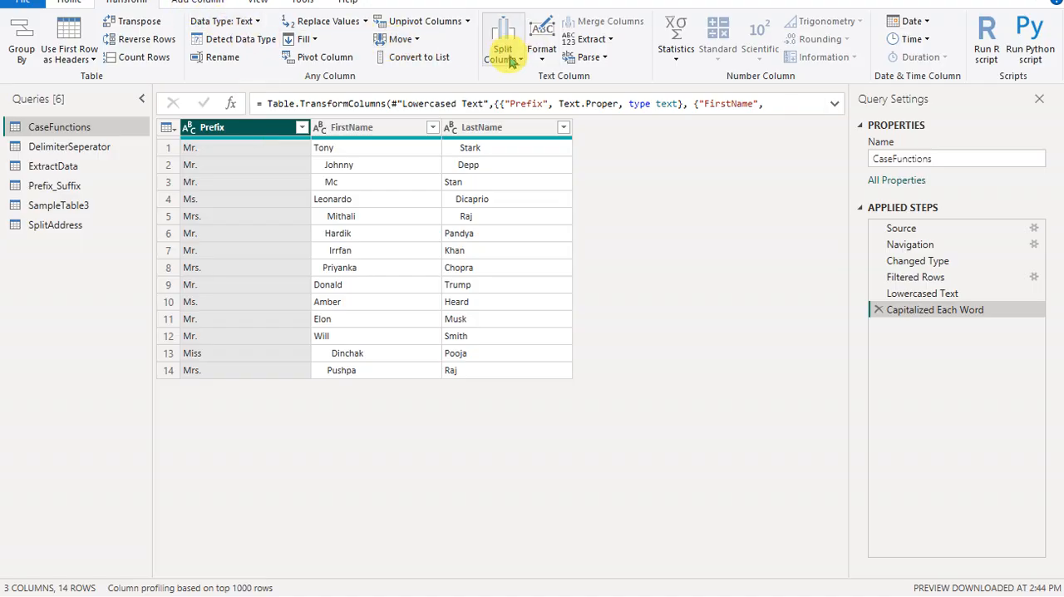
{"action": "left_click", "coordinate": [541, 58]}
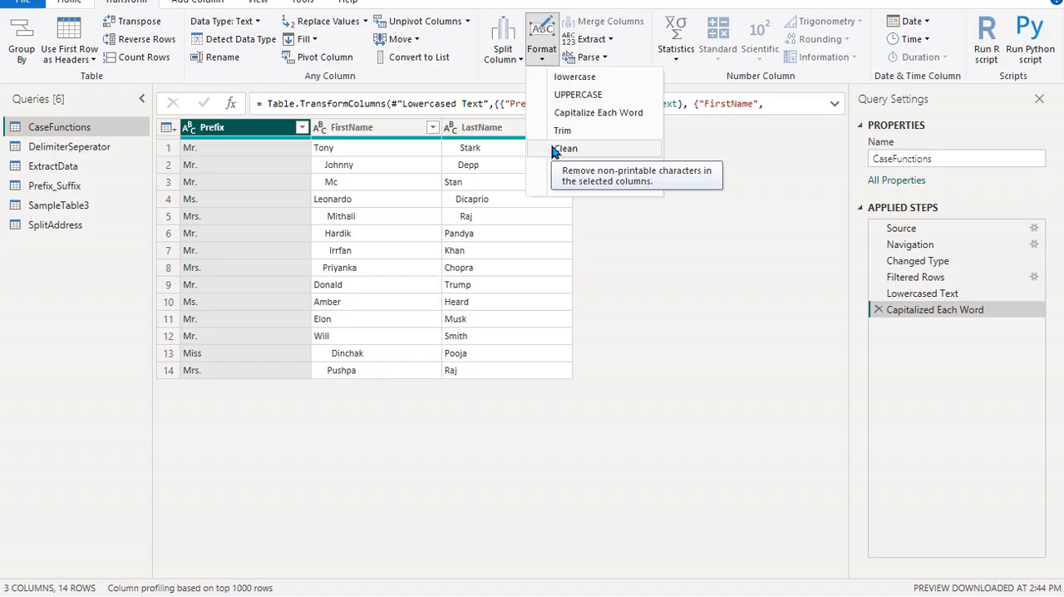
{"action": "left_click", "coordinate": [257, 128]}
{"action": "left_click", "coordinate": [328, 132]}
{"action": "left_click", "coordinate": [469, 132]}
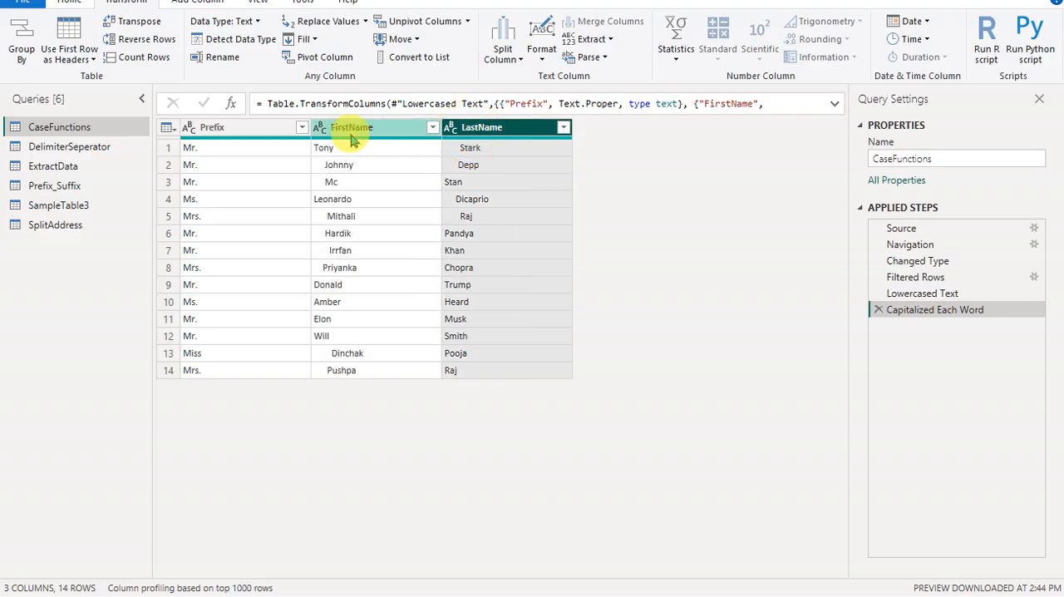
{"action": "left_click", "coordinate": [260, 133]}
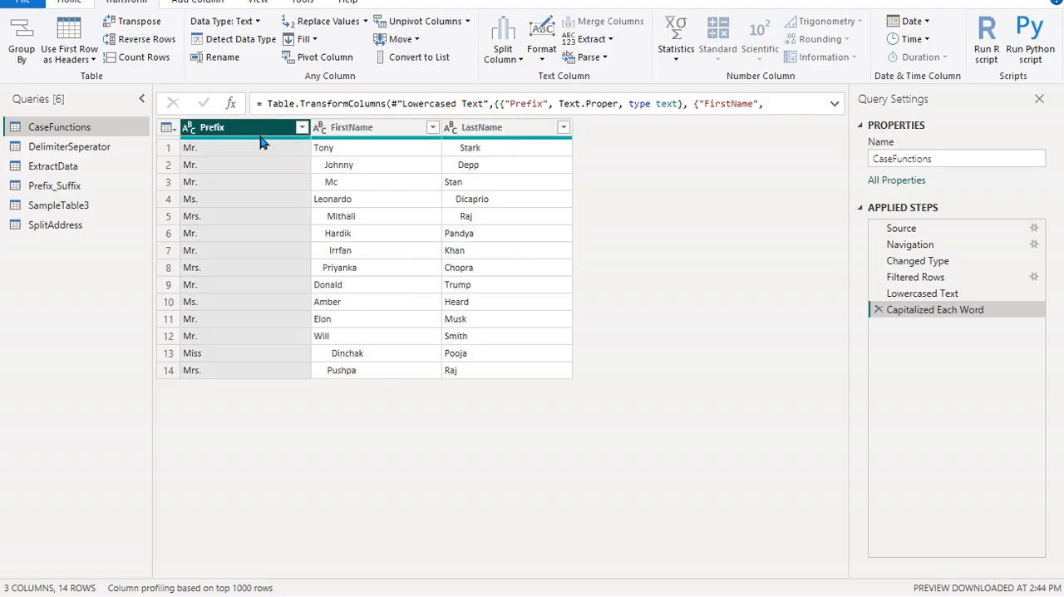
{"action": "key", "text": "ctrl+a"}
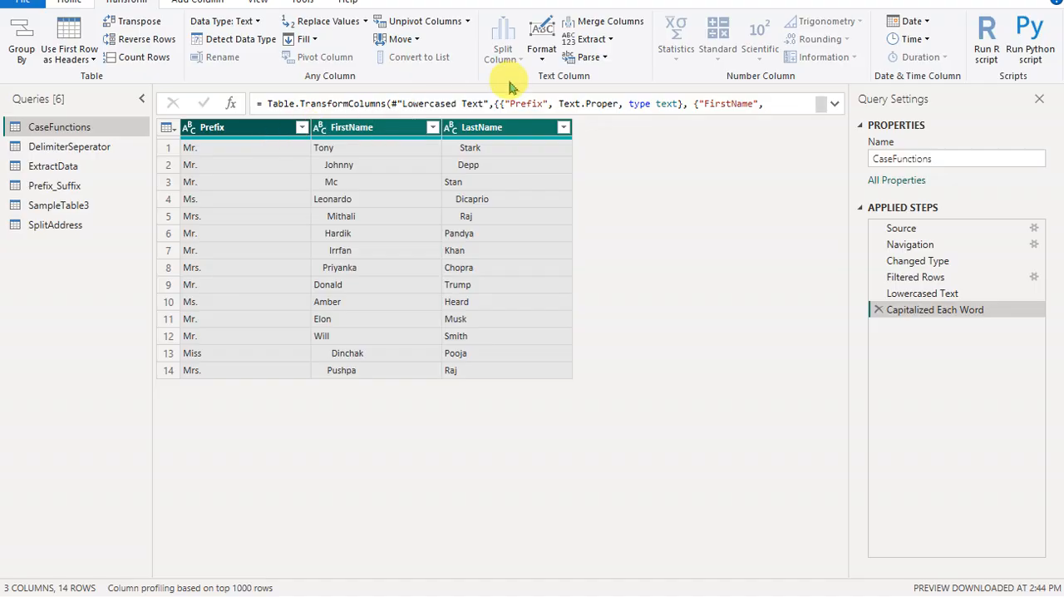
{"action": "left_click", "coordinate": [541, 57]}
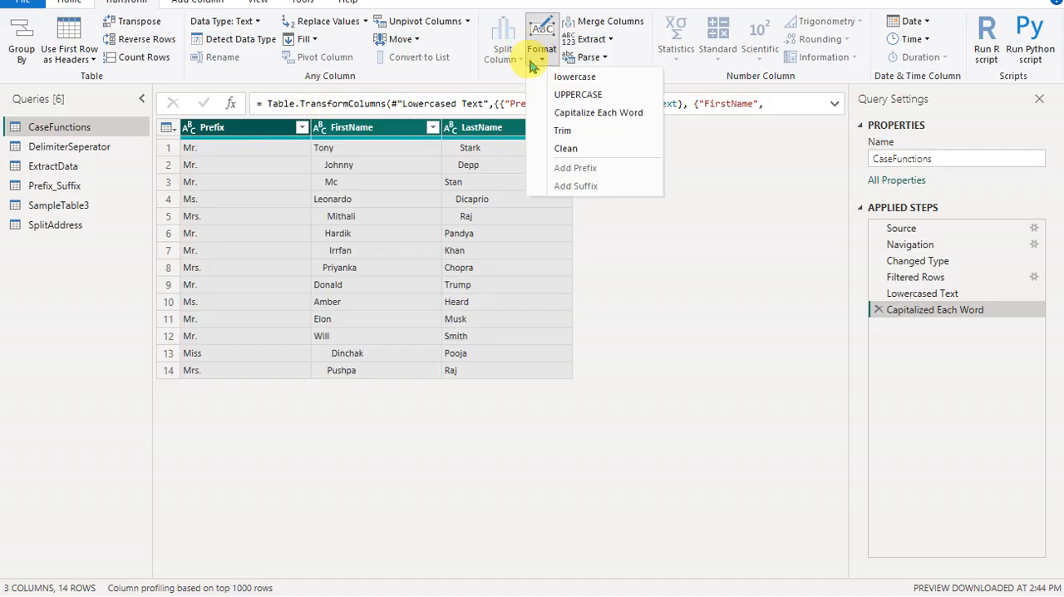
{"action": "left_click", "coordinate": [565, 131]}
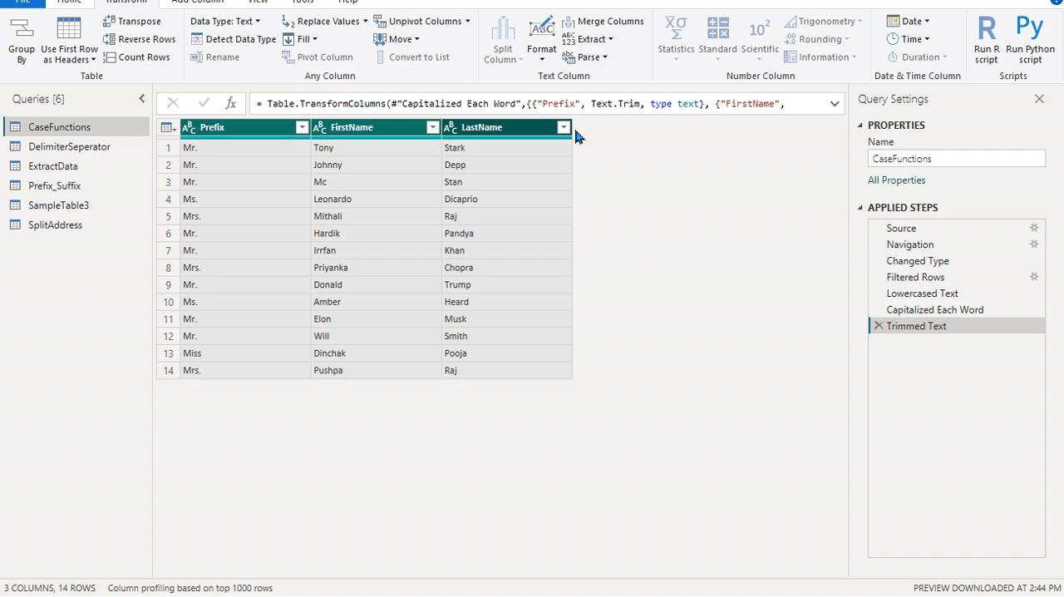
- Apply Clean to all three CaseFunctions columns to remove non-printable characters, and check each column
{"action": "left_click", "coordinate": [541, 57]}
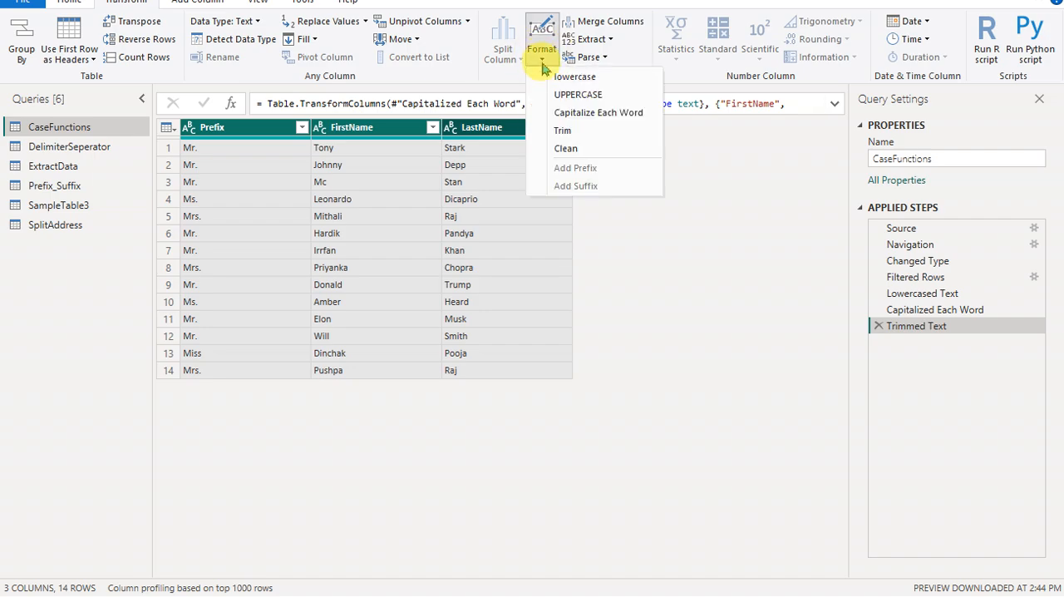
{"action": "left_click", "coordinate": [566, 149]}
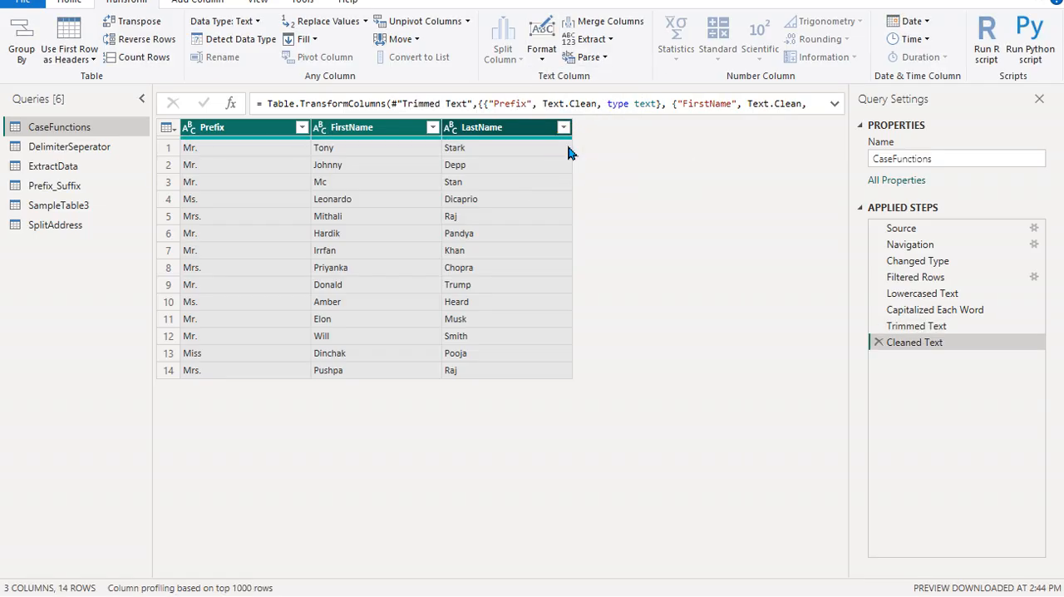
{"action": "left_click", "coordinate": [239, 127]}
{"action": "left_click", "coordinate": [347, 127]}
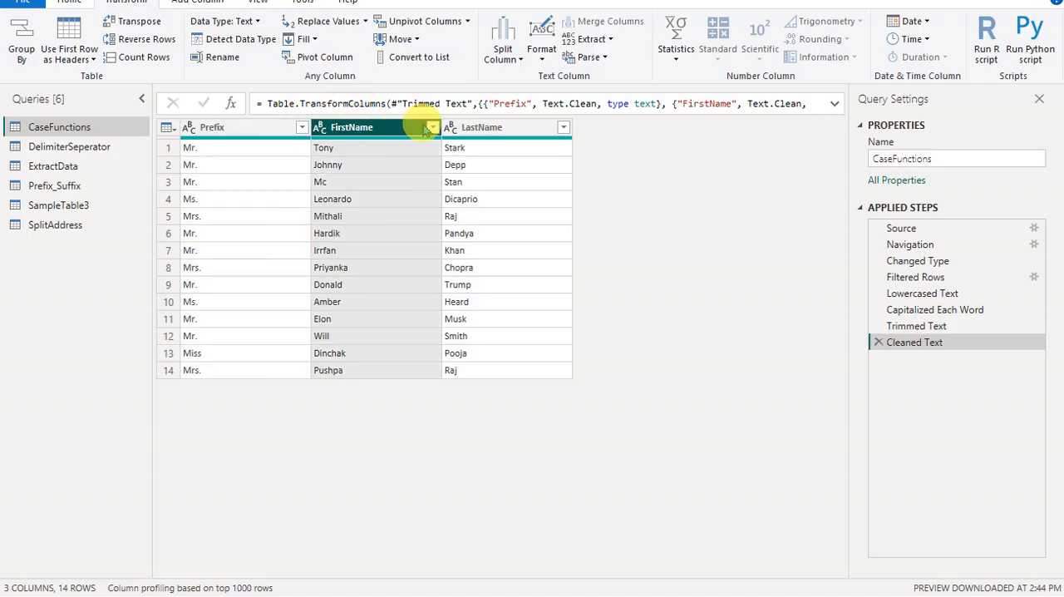
{"action": "left_click", "coordinate": [470, 128]}
{"action": "left_click", "coordinate": [243, 127]}
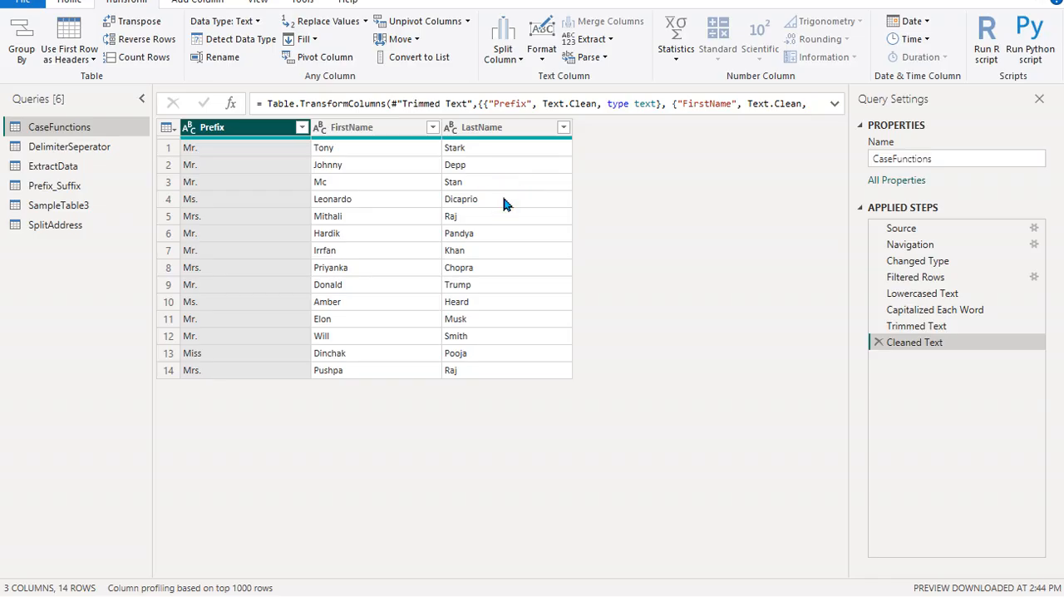
- Compare the table at the Changed Type applied step with the Cleaned Text applied step
{"action": "left_click", "coordinate": [593, 278]}
{"action": "left_click", "coordinate": [928, 264]}
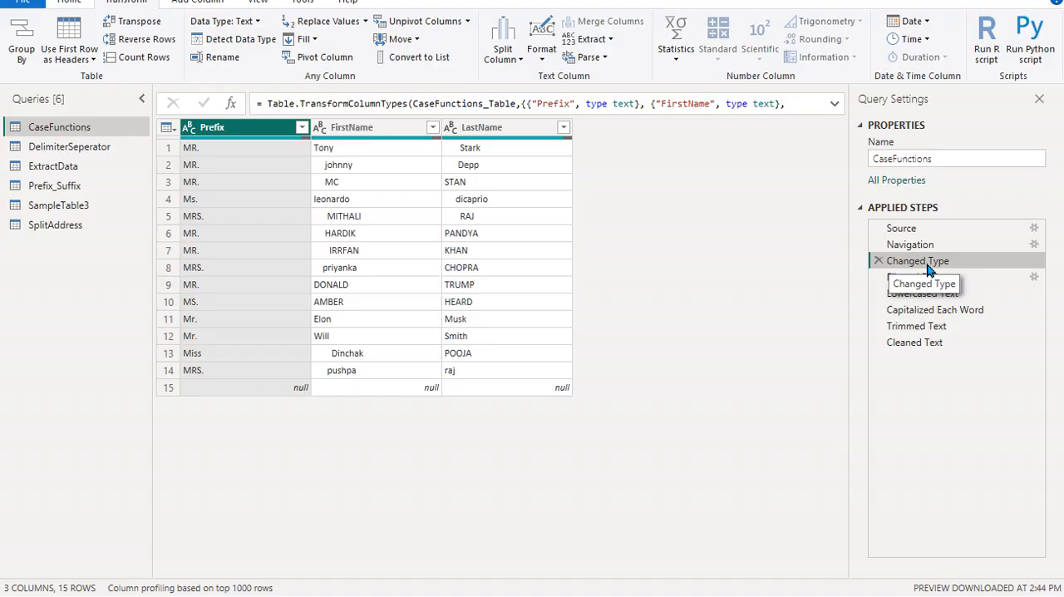
{"action": "left_click", "coordinate": [914, 342]}
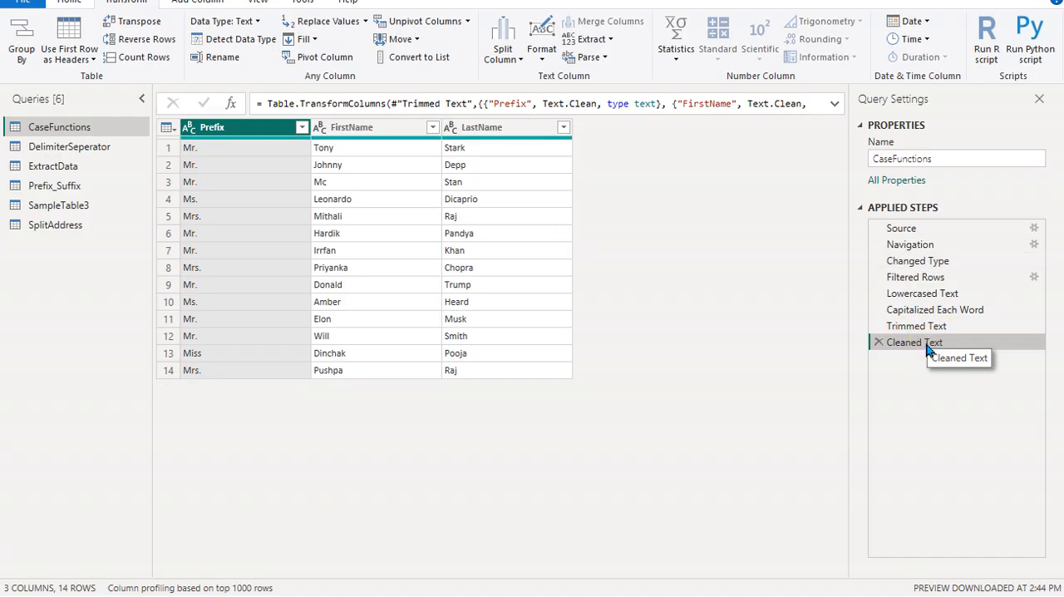